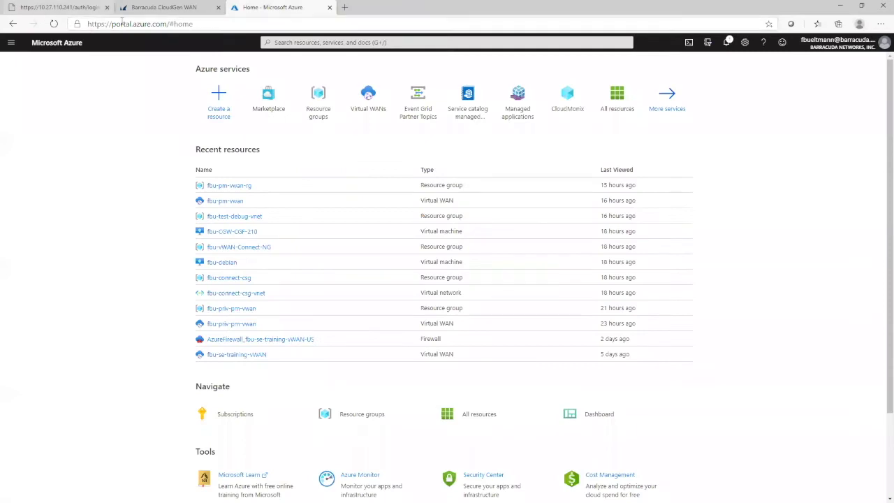
Compare the CloudGen WAN dashboard's gateway and site map with the Azure connectivity reference architecture diagram
left_click(148, 10)
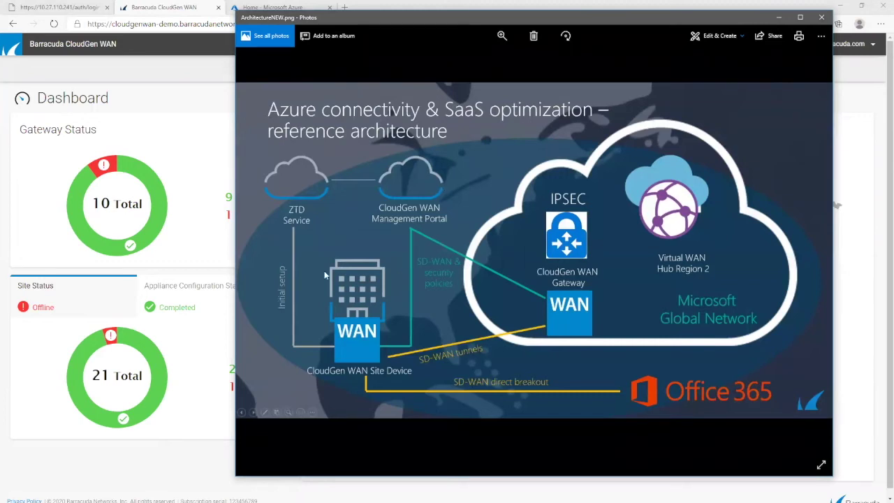
left_click(148, 144)
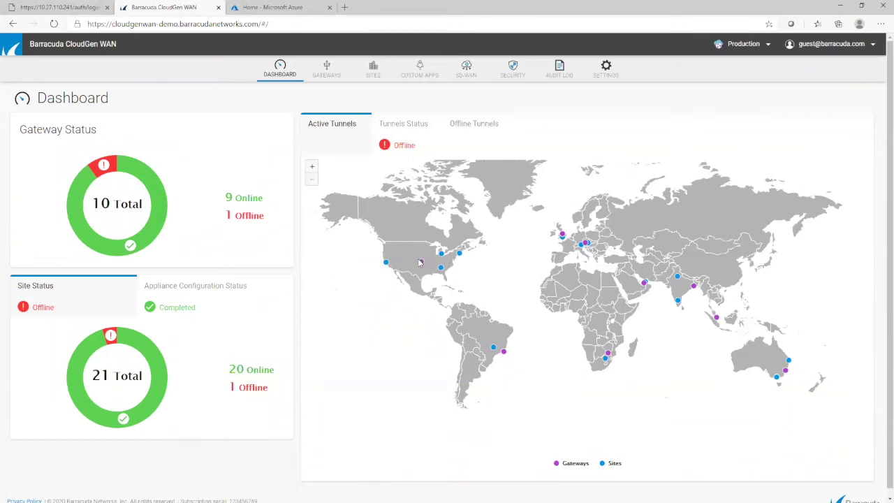
key("alt+Tab")
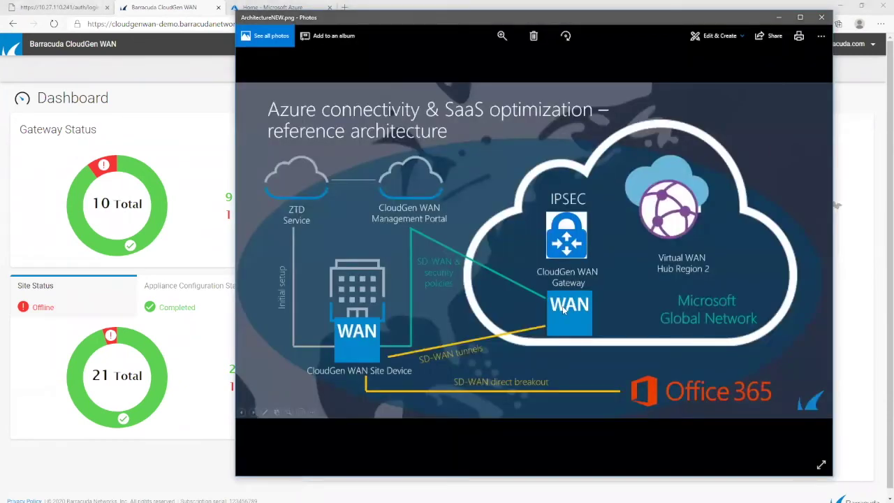
key("alt+Tab")
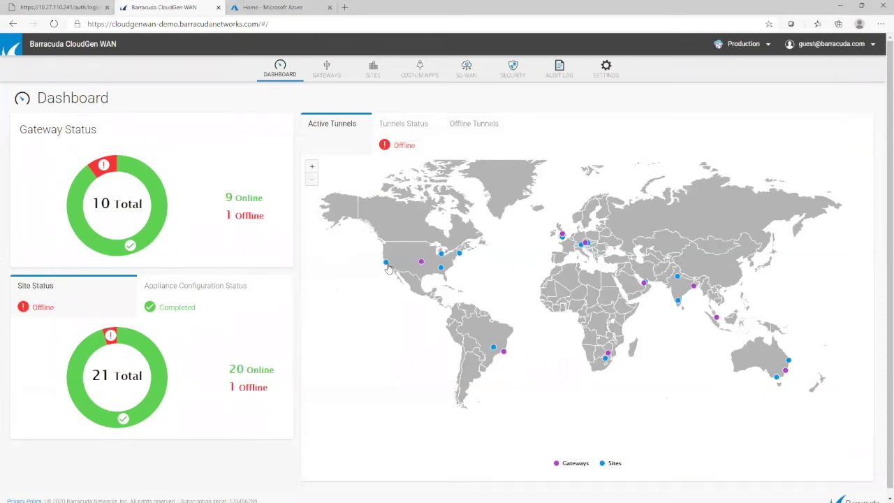
key("alt+Tab")
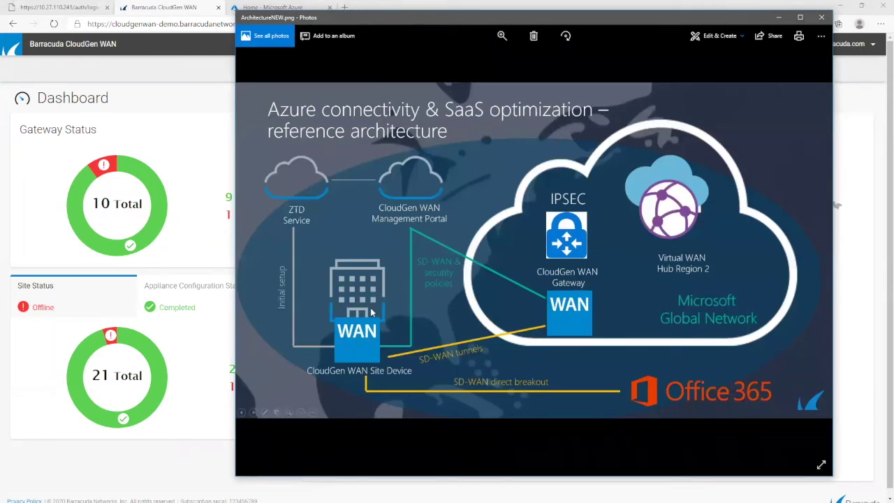
key("alt+Tab")
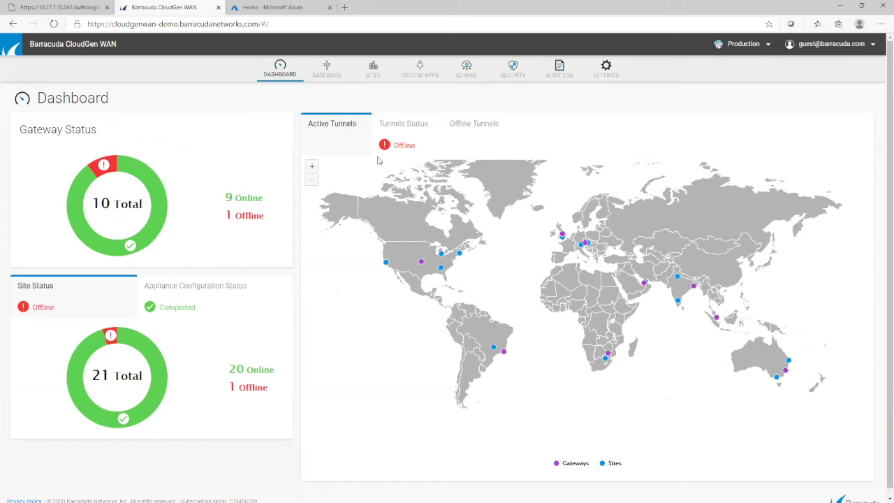
Generate a new gateway token from the Gateways overview and copy it to the clipboard
left_click(331, 72)
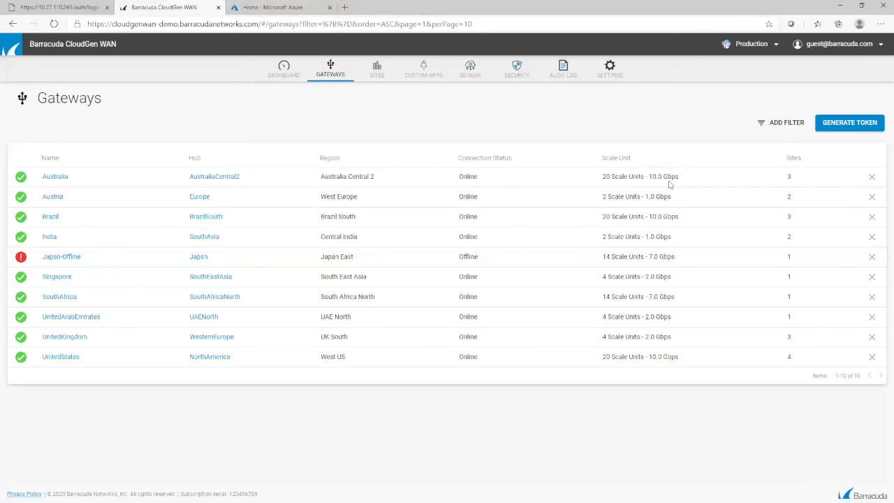
left_click(830, 125)
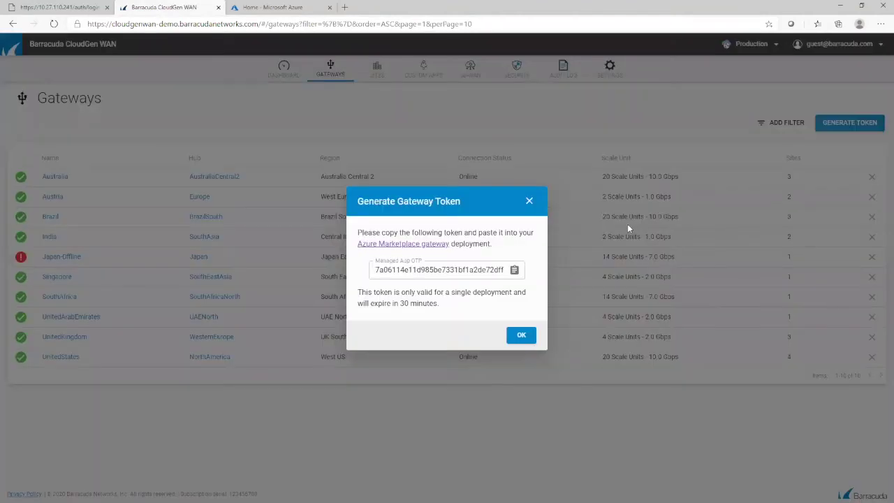
left_click(515, 271)
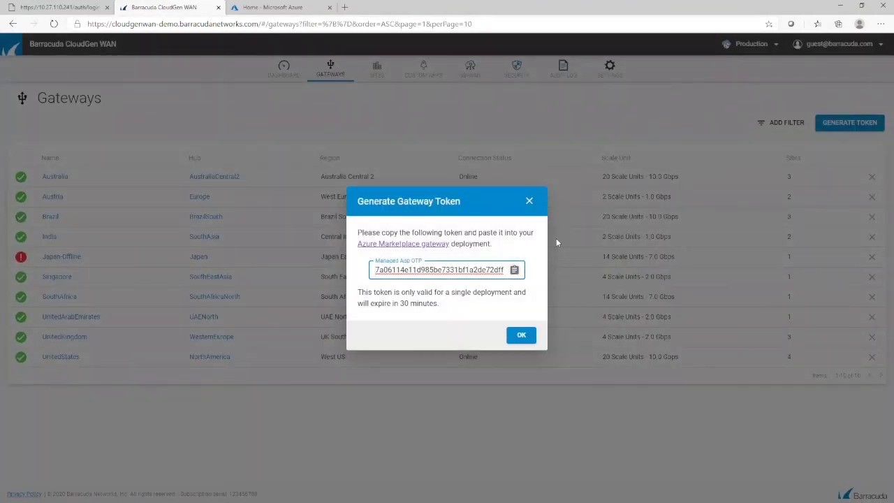
Open the linked Azure Marketplace gateway listing with the Barracuda account and start creating a Barracuda CloudGen WAN Gateway
left_click(421, 246)
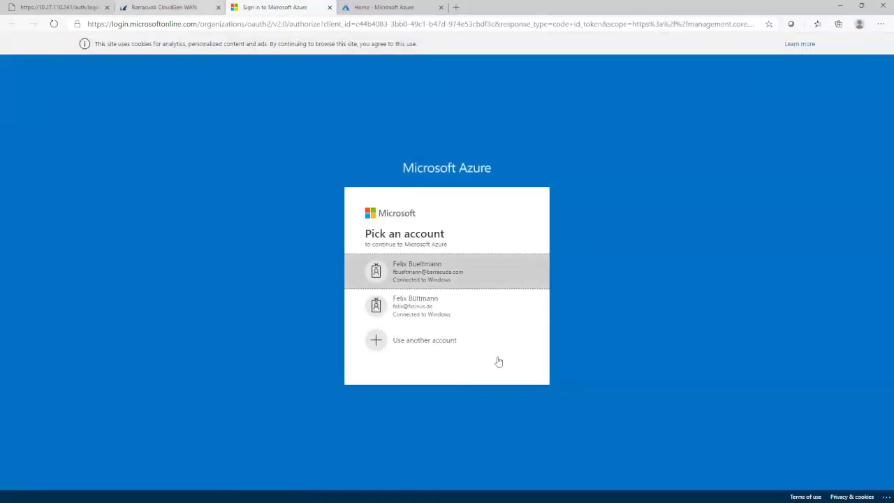
left_click(475, 279)
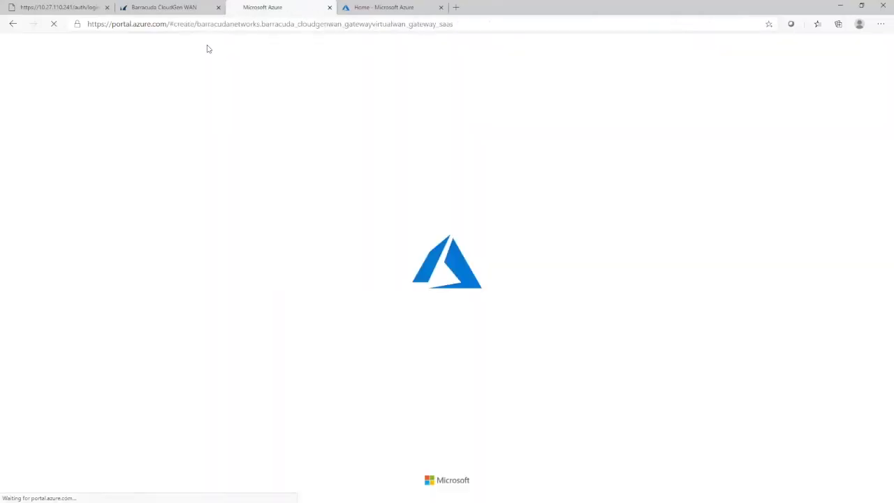
left_click(189, 8)
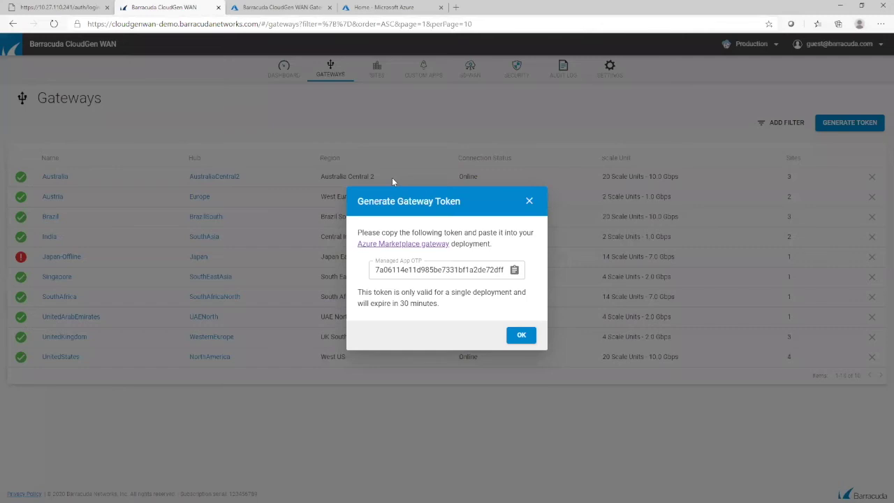
key("alt+Tab")
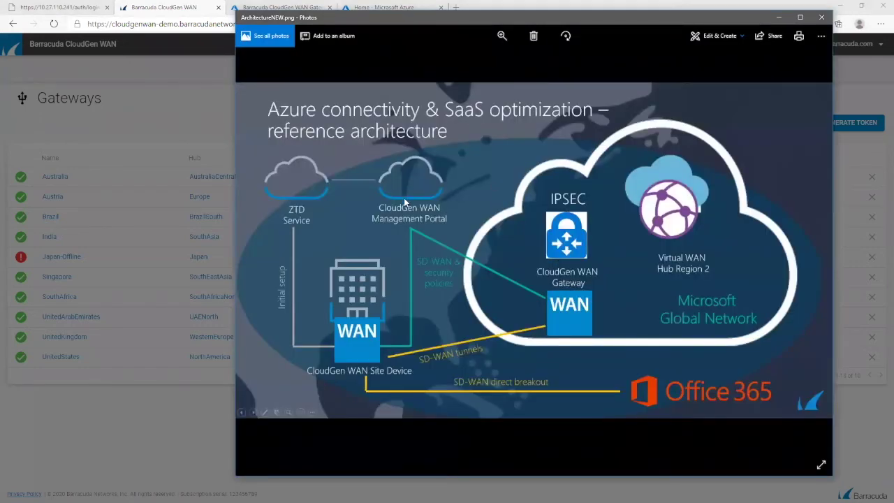
key("alt+Tab")
left_click(287, 8)
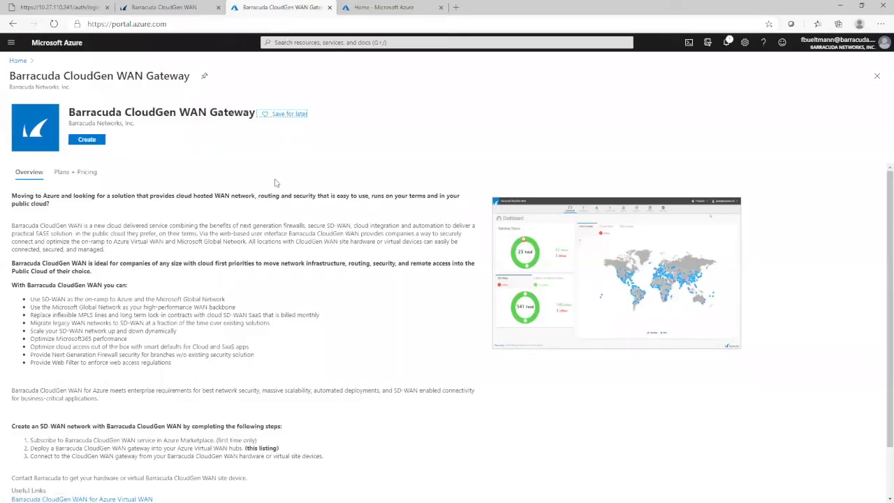
left_click(89, 139)
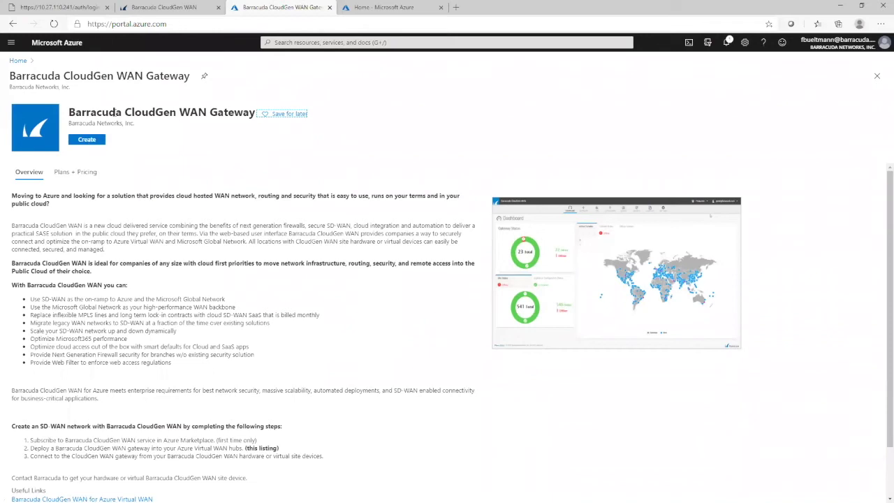
left_click(102, 142)
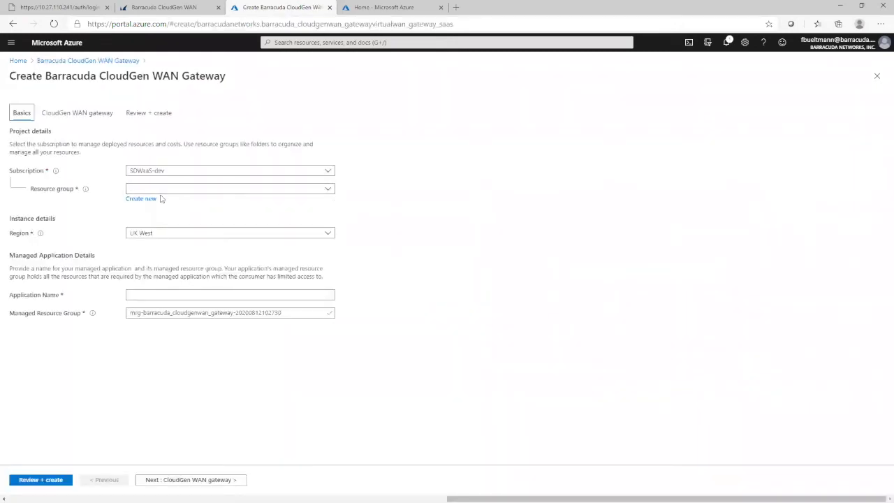
Complete the gateway basics with resource group fbu-pm-vwan-rg, region West Central US and application name fdsag
left_click(167, 189)
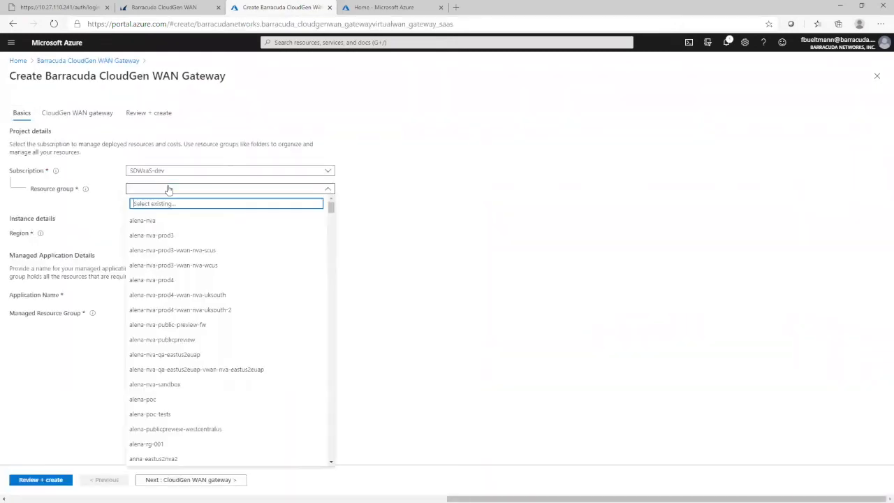
type("fbu")
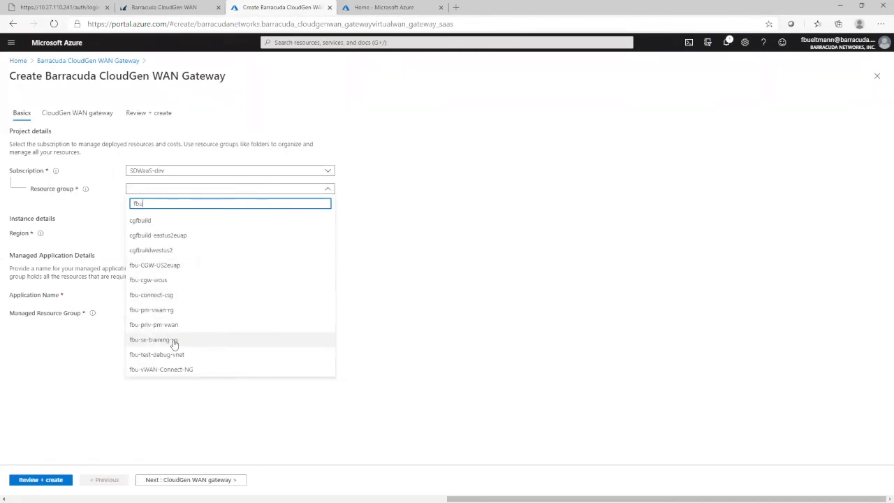
left_click(169, 311)
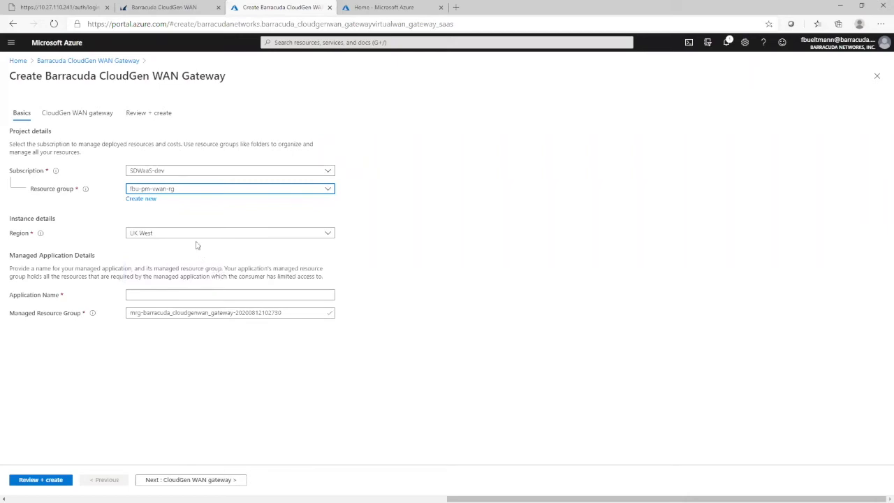
left_click(192, 235)
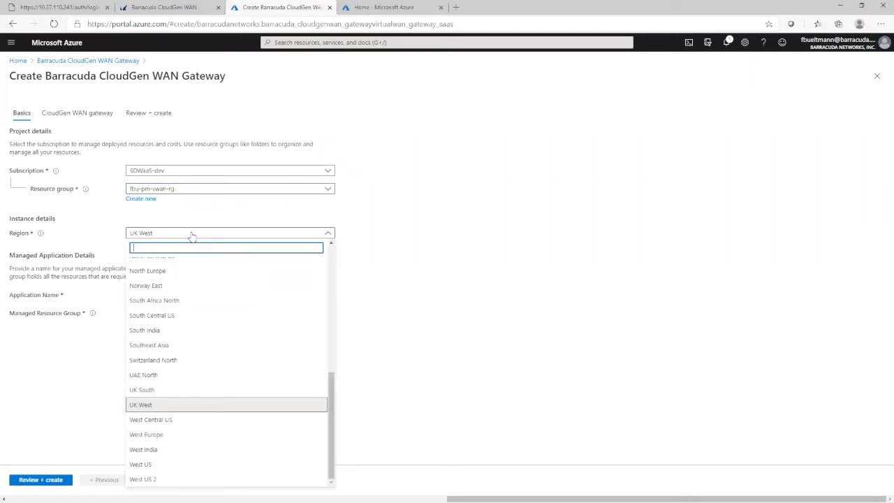
left_click(189, 422)
left_click(160, 294)
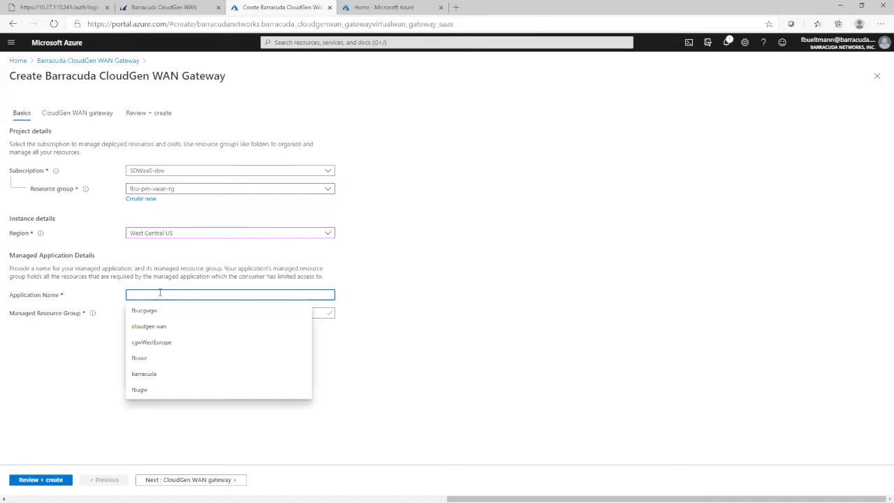
type("fdsag")
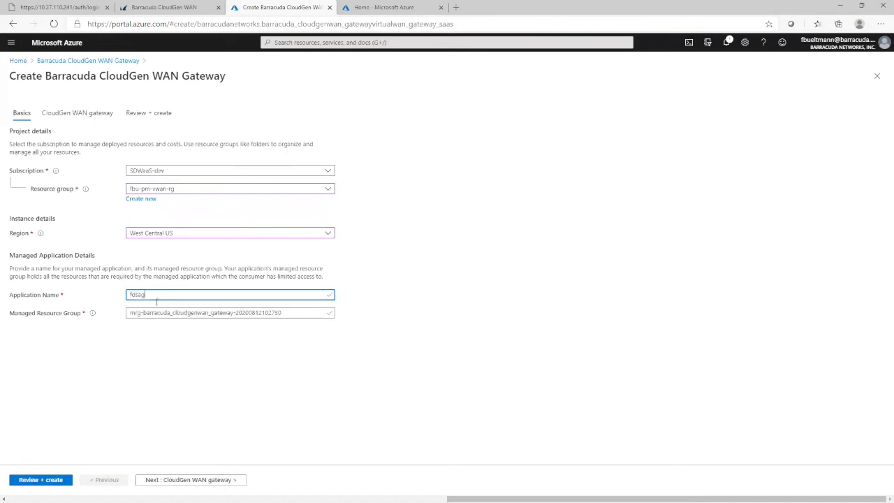
left_click(201, 480)
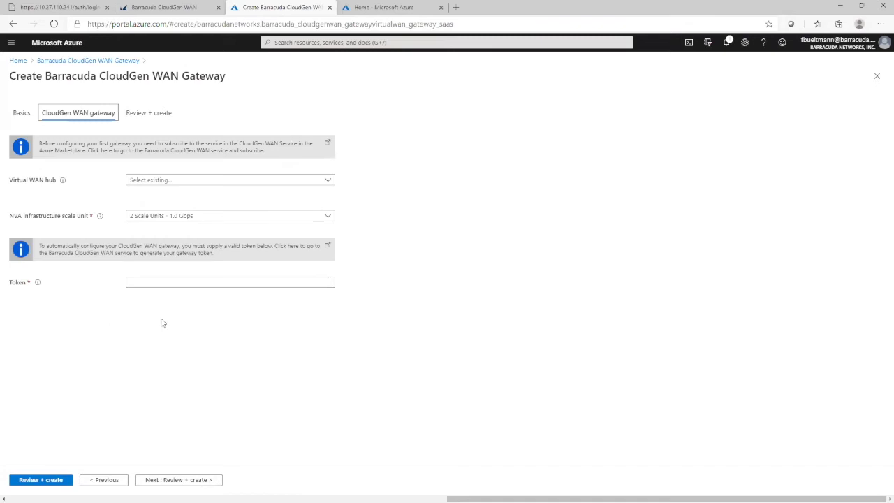
Choose fbu-cgw-wcus-hub as the gateway's Virtual WAN hub and consult the reference architecture diagram
left_click(172, 186)
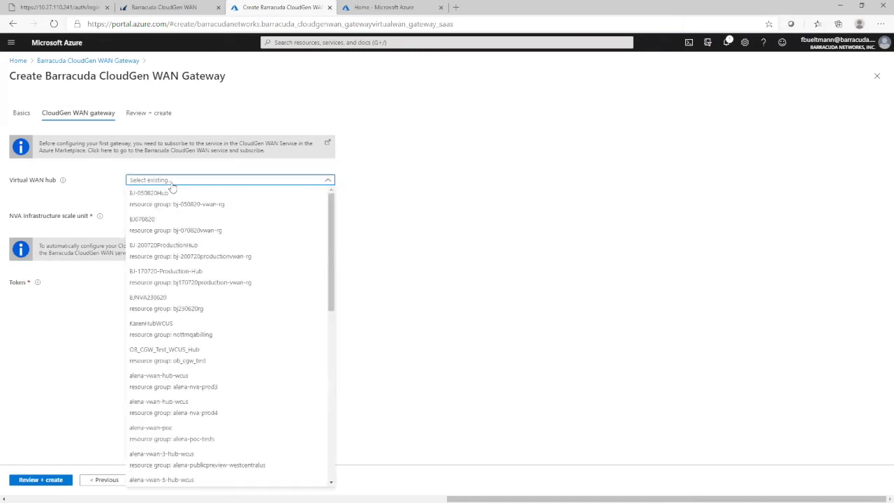
scroll(162, 395, "down", 1)
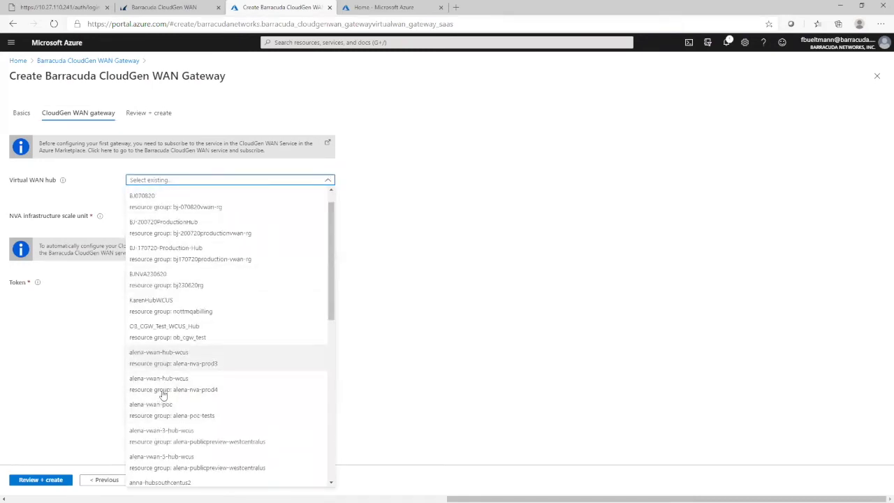
scroll(162, 395, "down", 3)
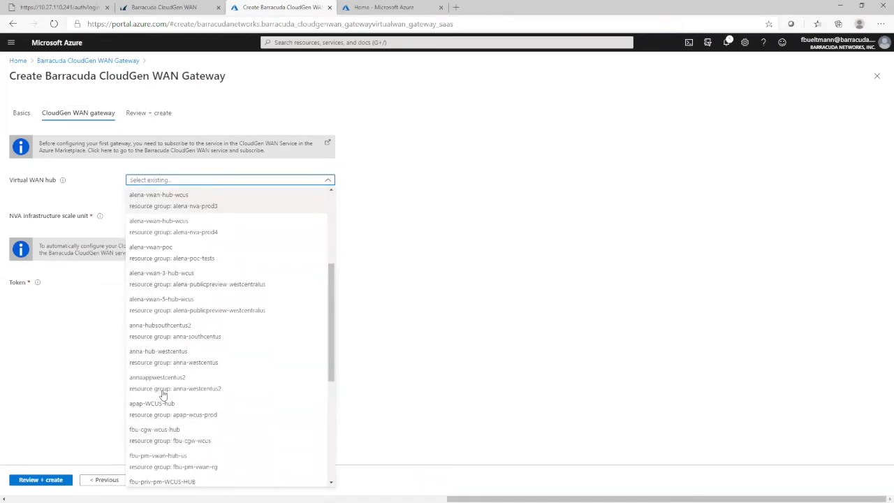
left_click(162, 434)
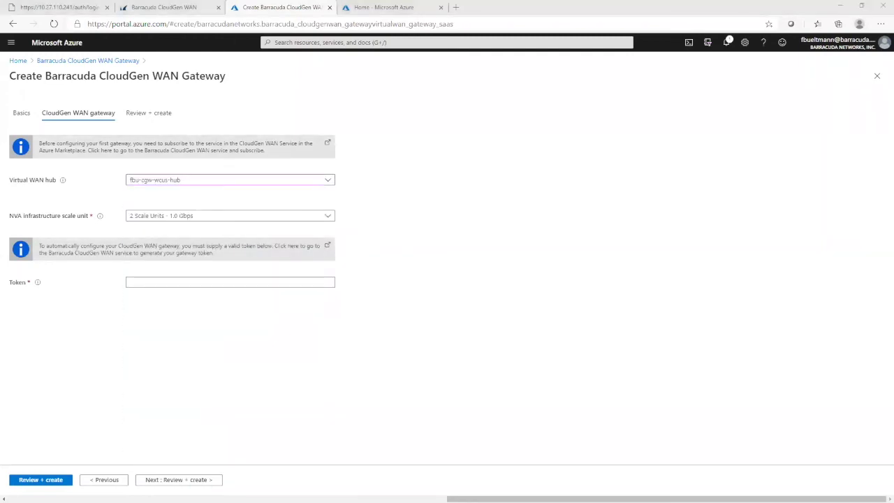
key("alt+Tab")
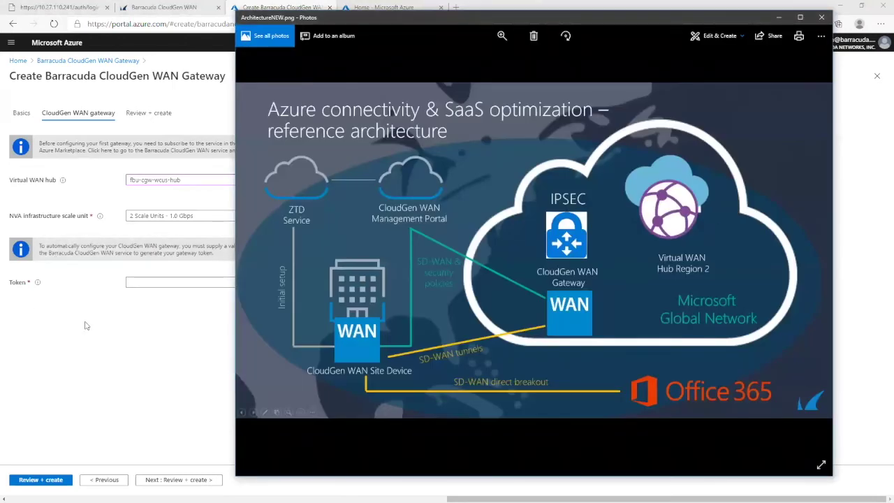
key("alt+Tab")
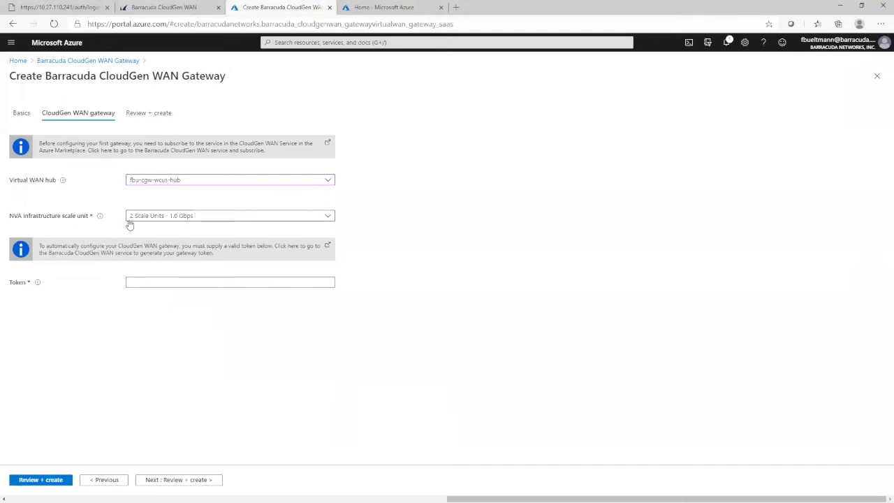
Set the NVA infrastructure scale unit to 10 Scale Units - 5.0 Gbps and paste the copied gateway token into the Token field
left_click(161, 222)
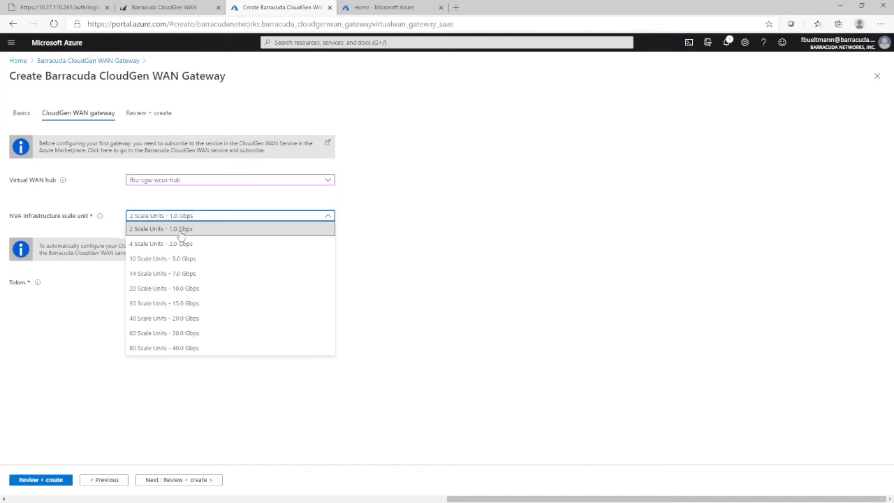
left_click(183, 258)
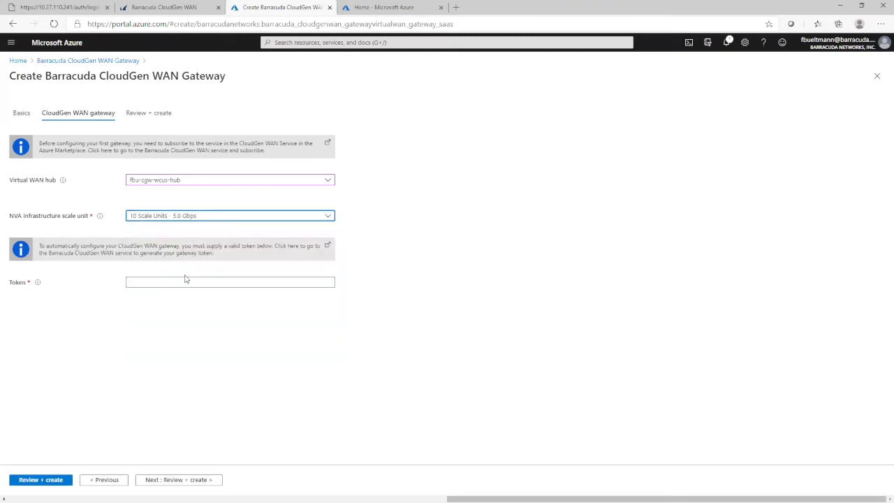
left_click(185, 281)
key("ctrl+v")
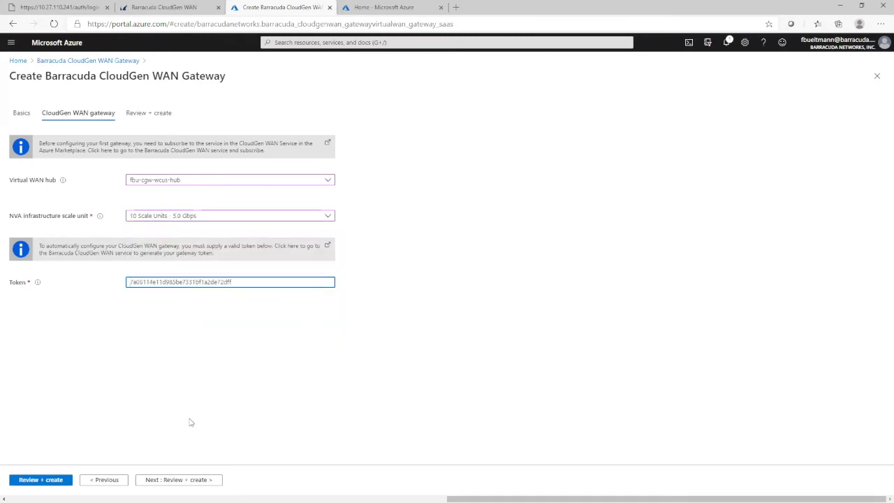
Proceed to the gateway deployment's review, agree to the terms and conditions, and check the configuration summary
left_click(174, 481)
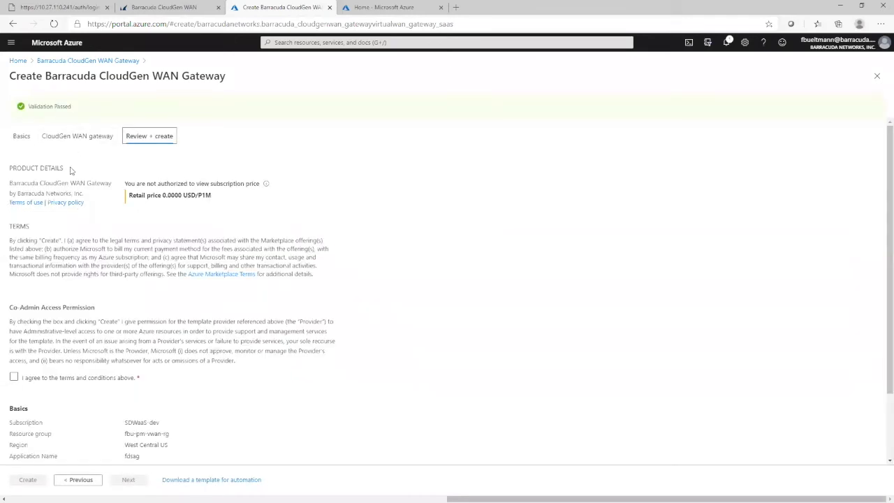
scroll(36, 288, "down", 1)
left_click(14, 325)
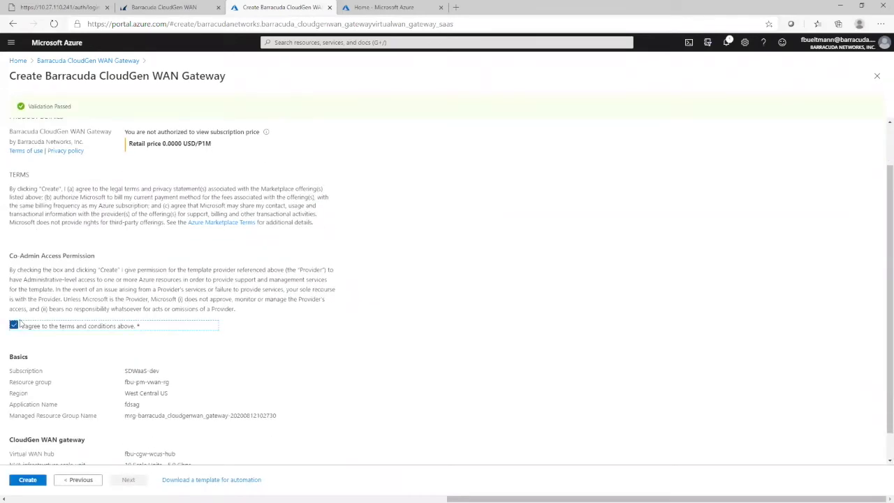
scroll(70, 440, "down", 1)
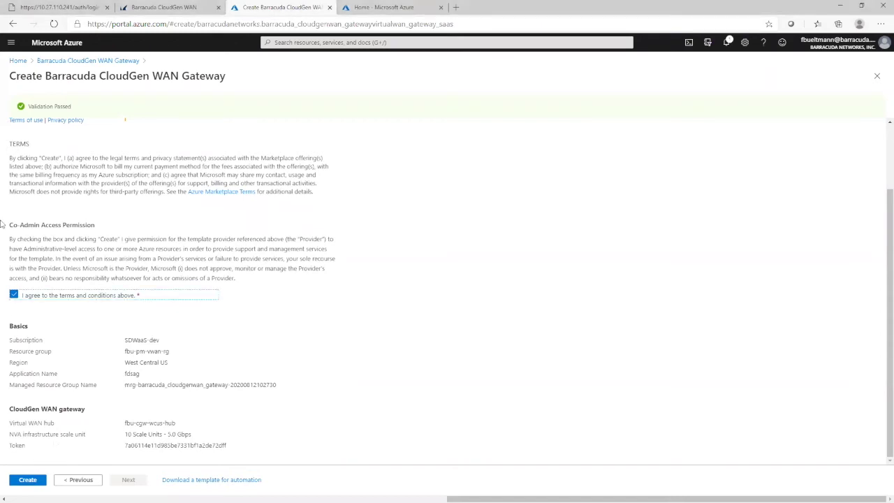
Switch to Barracuda CloudGen WAN, dismiss the gateway token dialog, and view the sites overview and the main dashboard
left_click(149, 10)
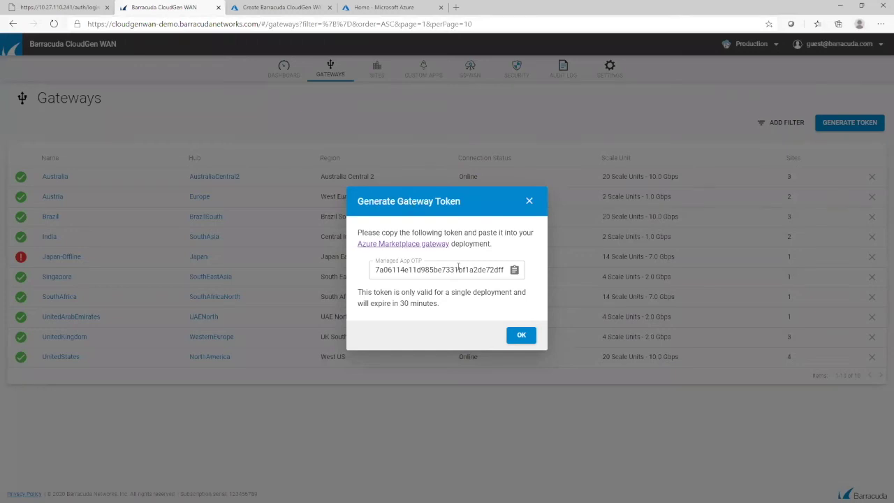
left_click(529, 201)
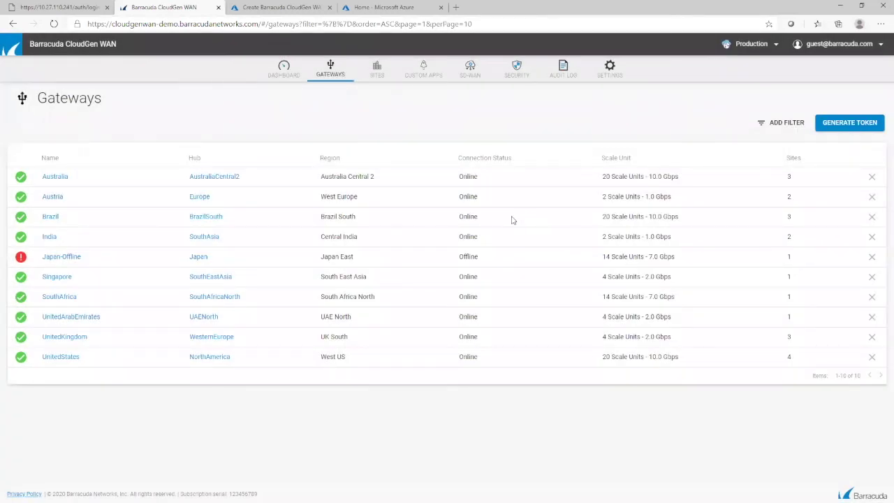
left_click(375, 72)
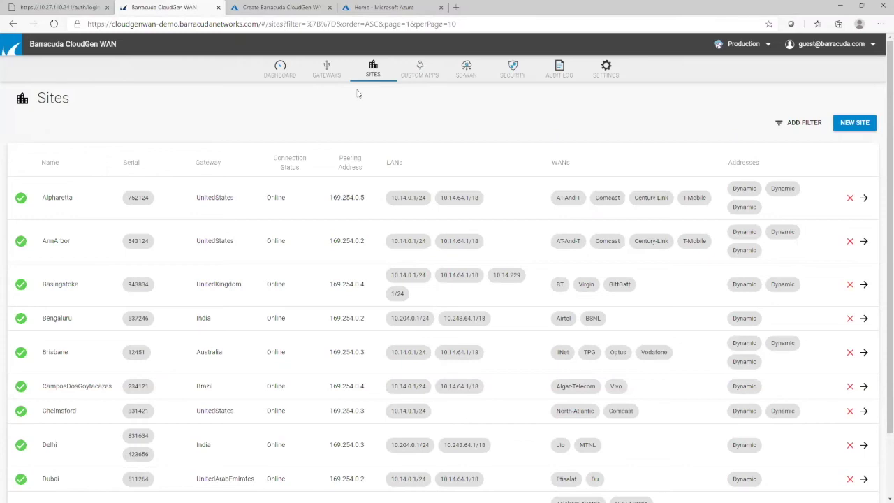
left_click(283, 74)
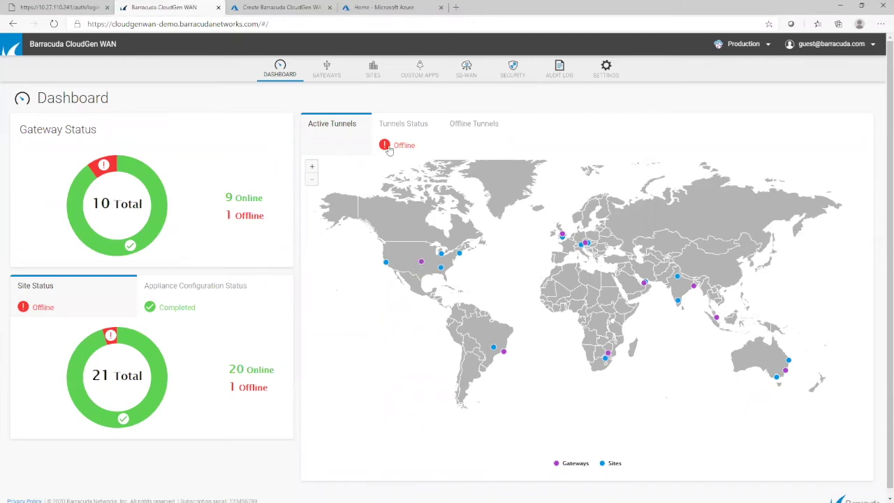
Open the Alpharetta site from the sites overview and examine its status dashboard and basic information settings
left_click(371, 71)
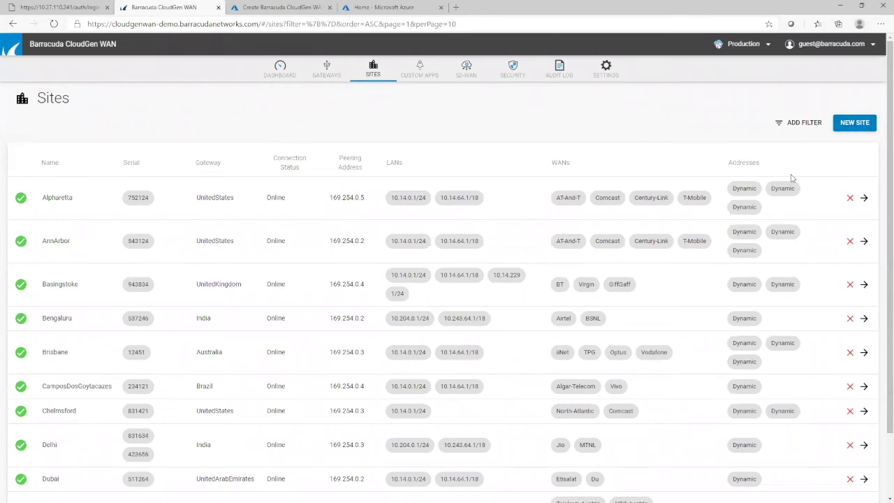
left_click(864, 199)
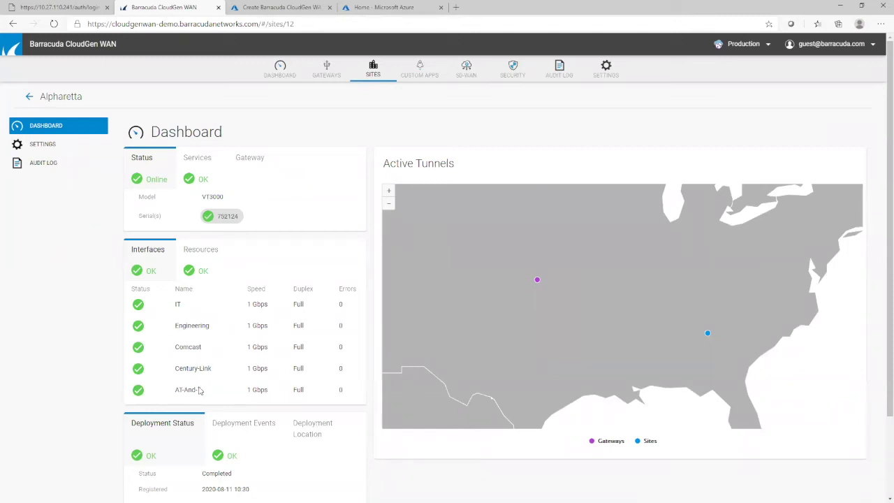
left_click(64, 145)
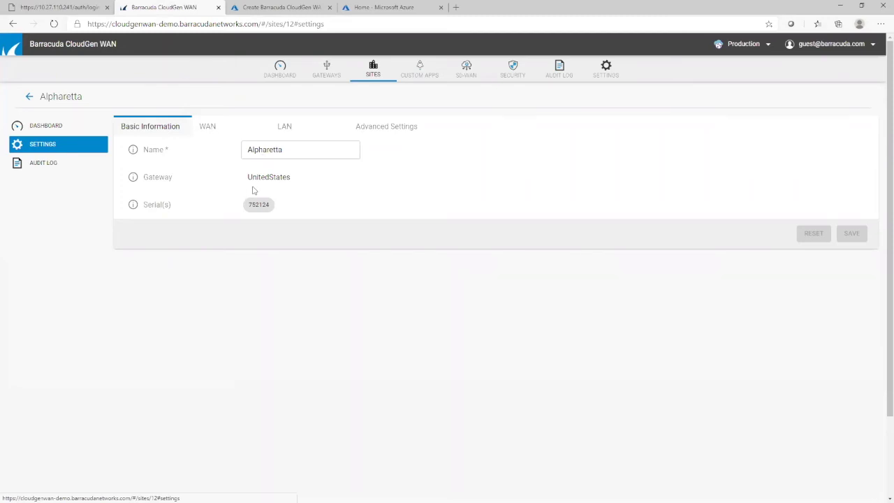
Add a WAN interface named Vodafone to the Alpharetta site with type Dynamic and port P8
left_click(210, 133)
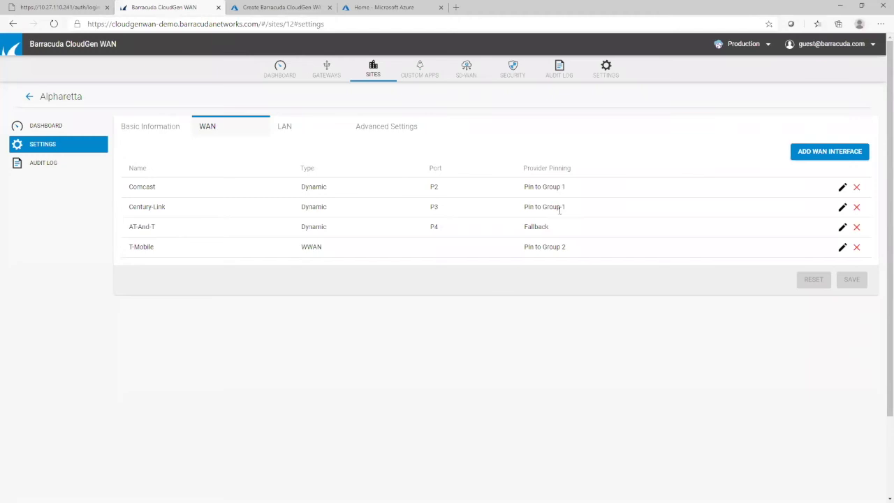
left_click(846, 160)
left_click(479, 228)
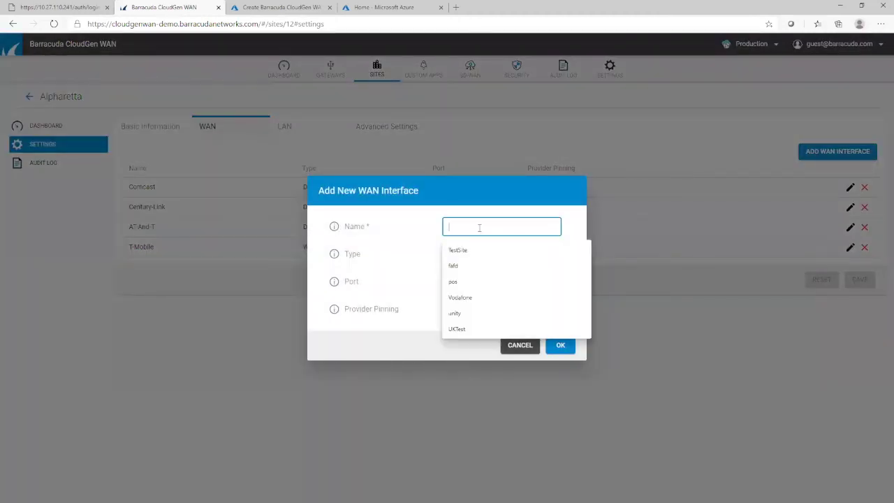
type("Vodafone")
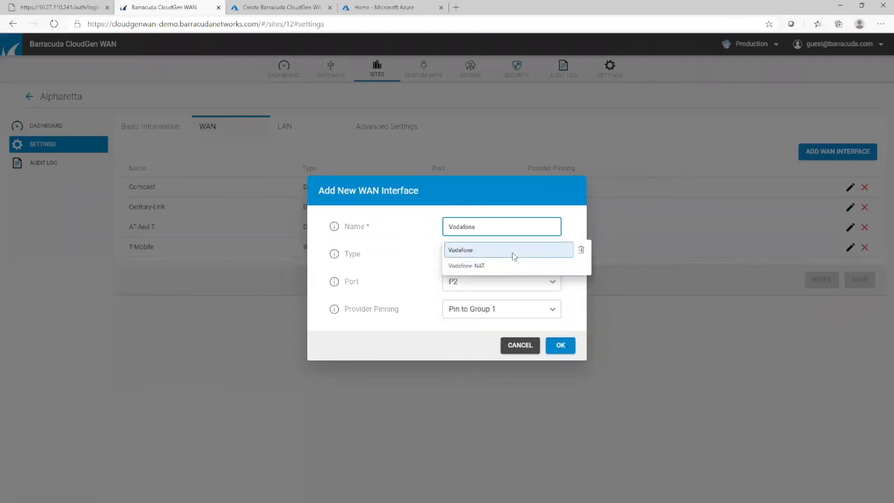
left_click(513, 251)
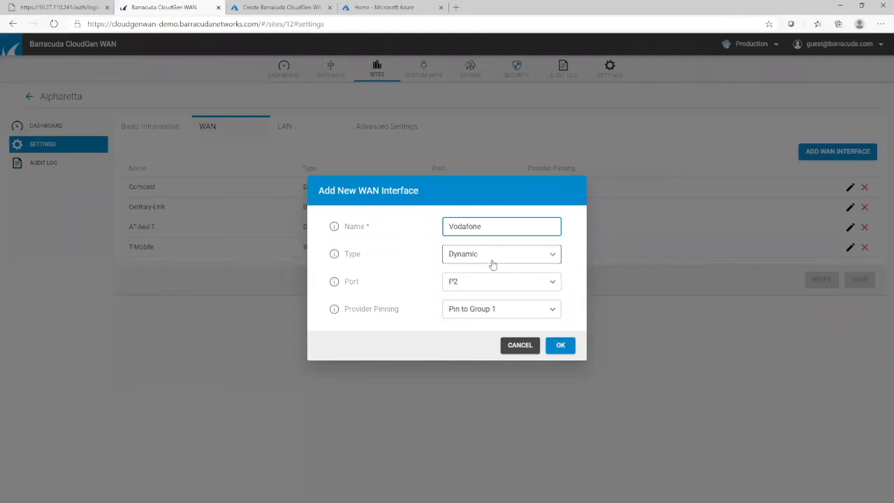
left_click(493, 264)
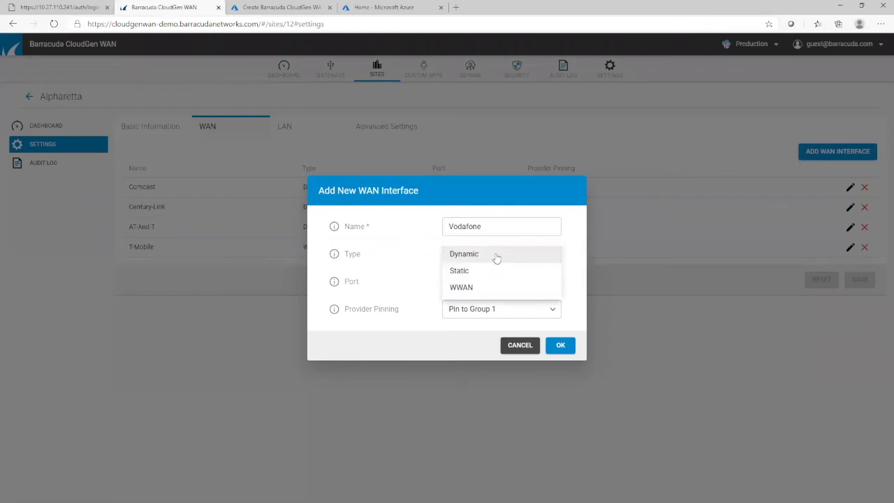
left_click(495, 255)
left_click(473, 287)
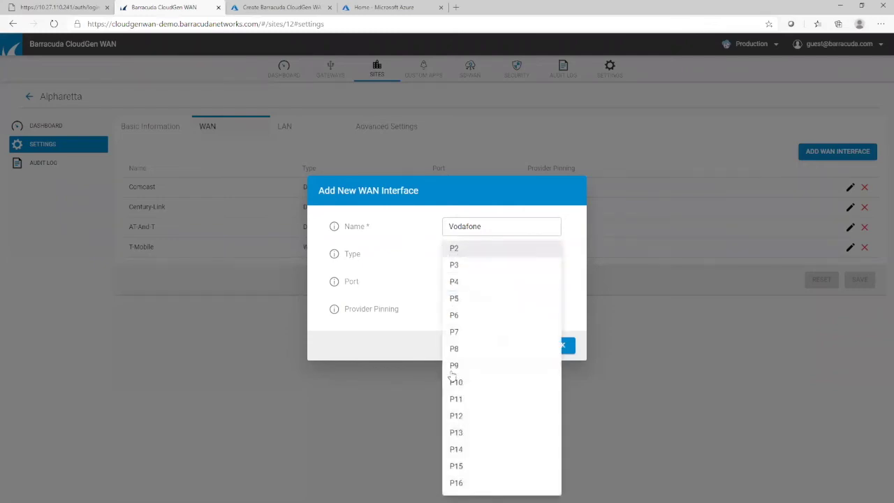
left_click(454, 349)
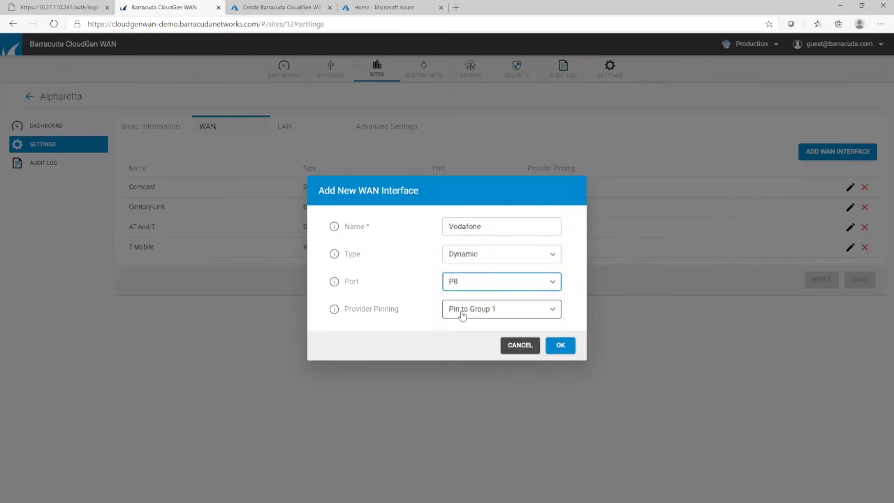
left_click(566, 347)
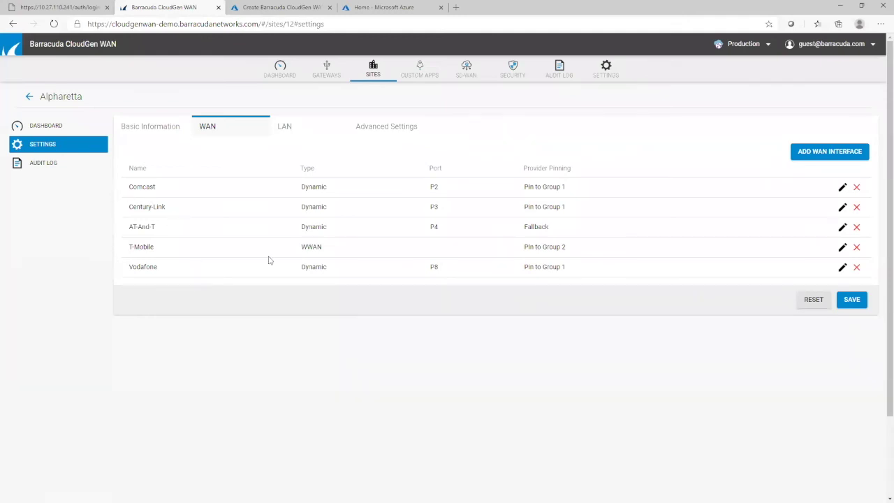
Enable the DHCP server on Alpharetta's IT LAN interface and set the first IP address to 10.14.0.10
left_click(286, 127)
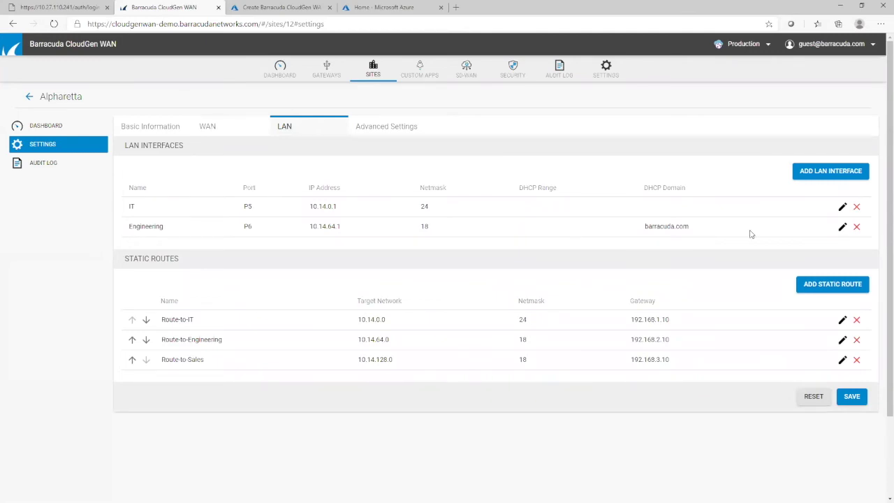
left_click(842, 207)
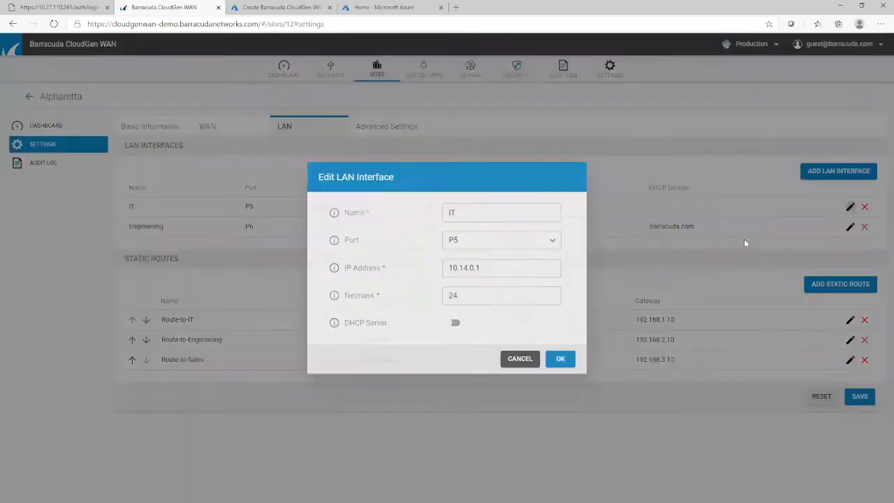
left_click(455, 324)
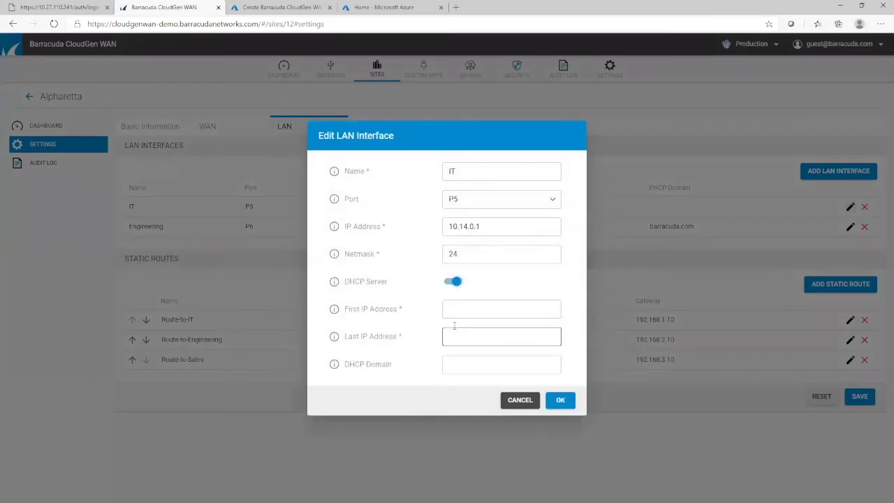
left_click_drag(489, 227, 412, 227)
key("ctrl+c")
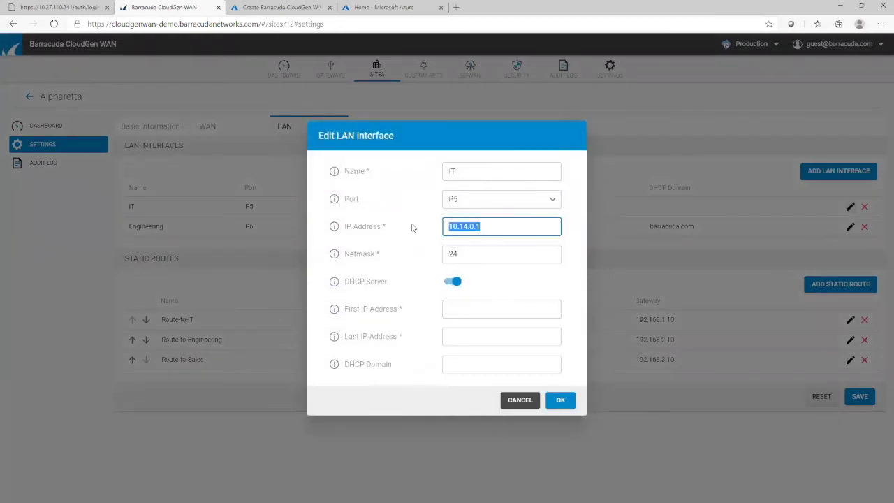
left_click(455, 309)
key("ctrl+v")
type("0")
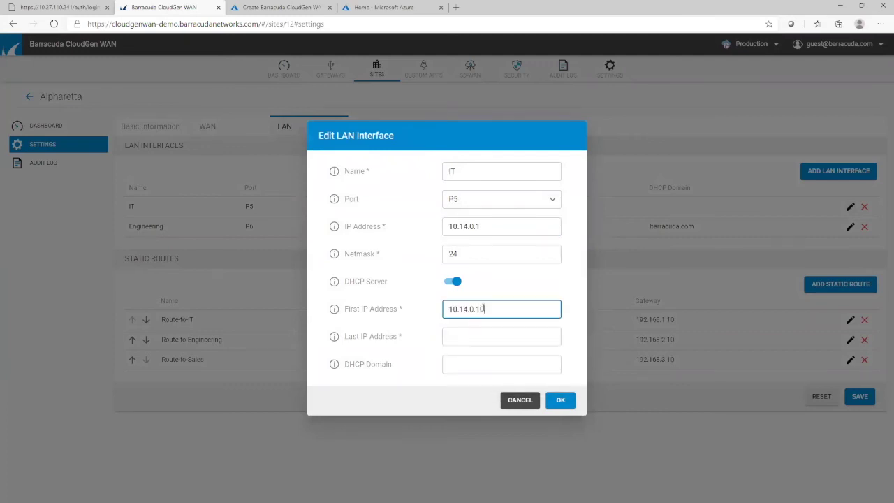
Set the IT interface's last DHCP address to 10.14.0.20 and its DHCP domain to DMZ, and apply the changes
left_click(455, 336)
key("ctrl+v")
type("20")
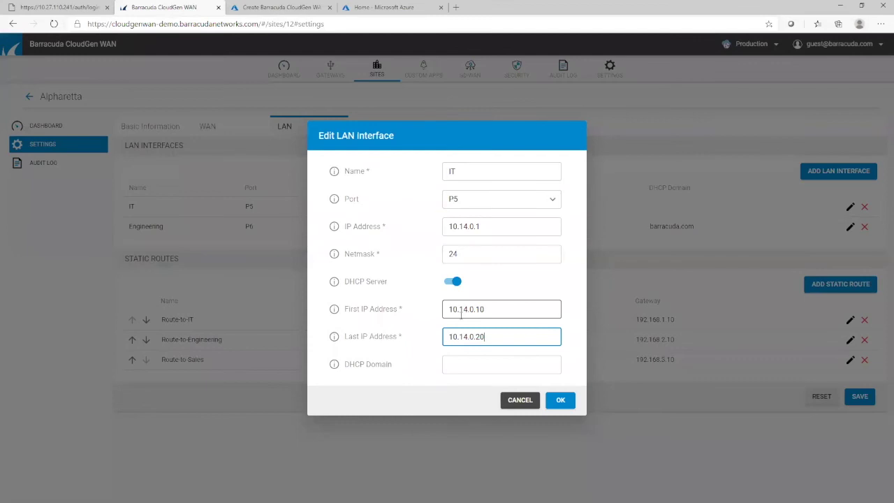
left_click(458, 365)
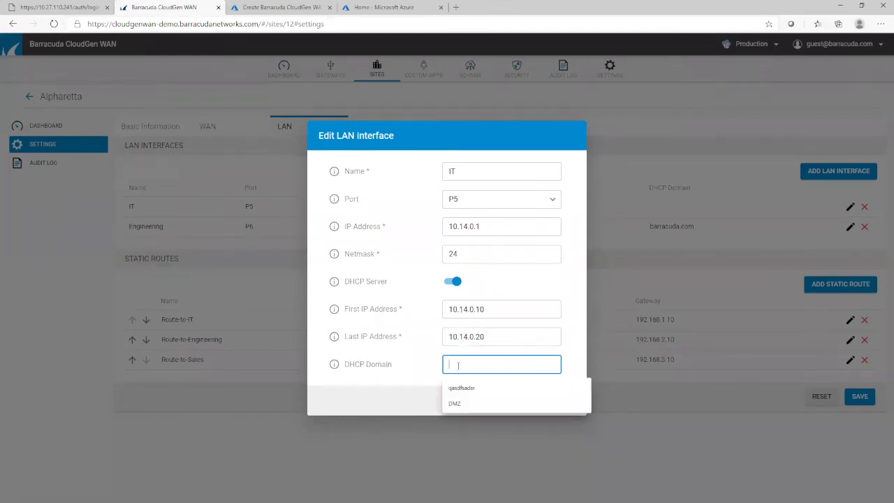
left_click(461, 403)
left_click(555, 401)
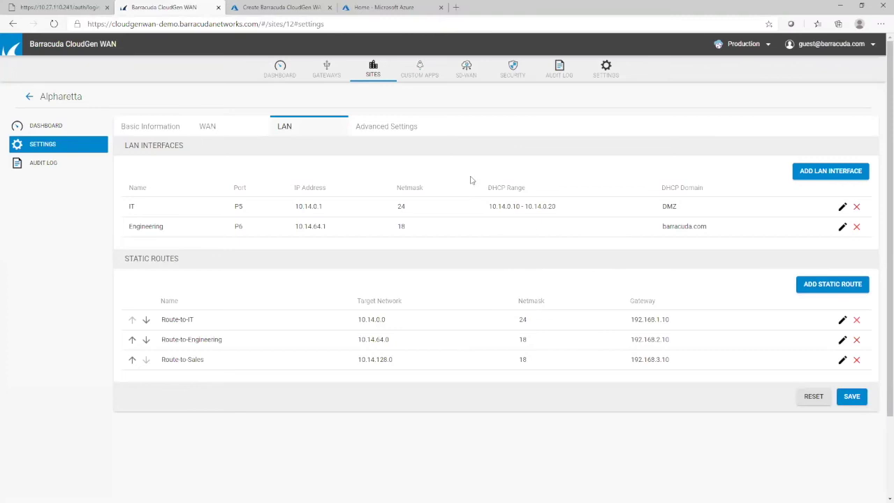
Check the Alpharetta site's advanced settings, and search the SD-WAN policies for the RDP application
left_click(401, 132)
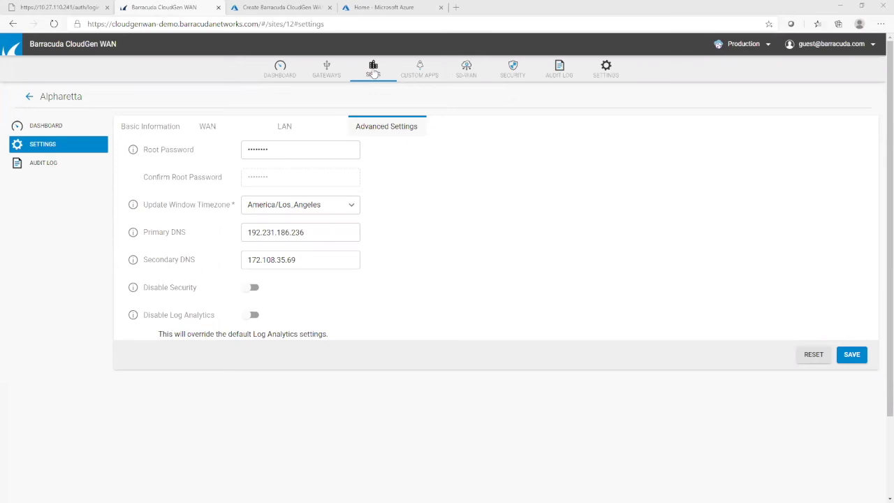
left_click(468, 70)
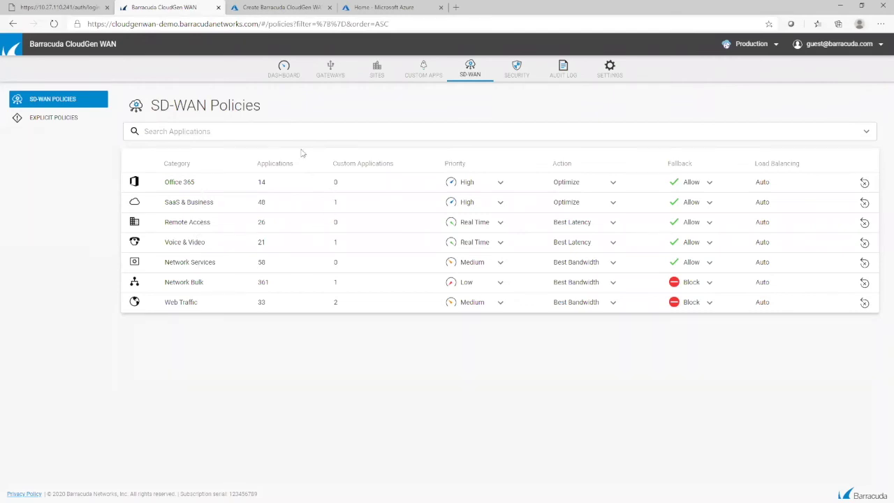
left_click(286, 126)
type("rdp")
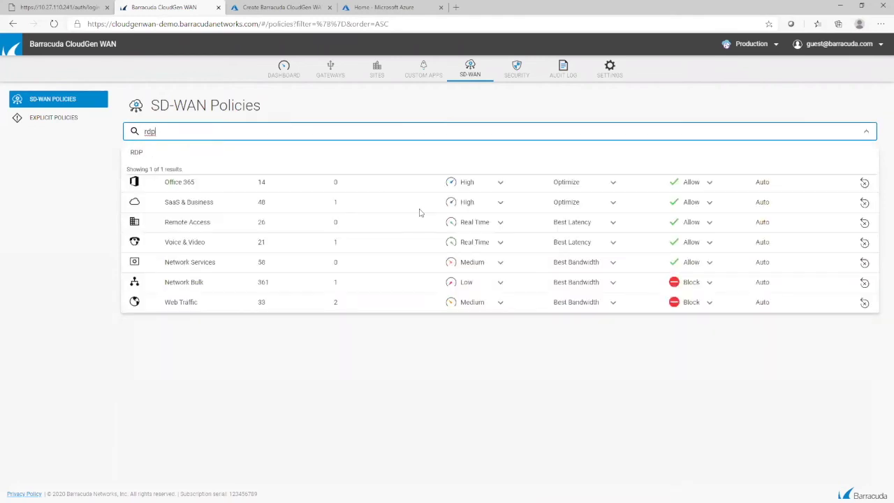
left_click(136, 154)
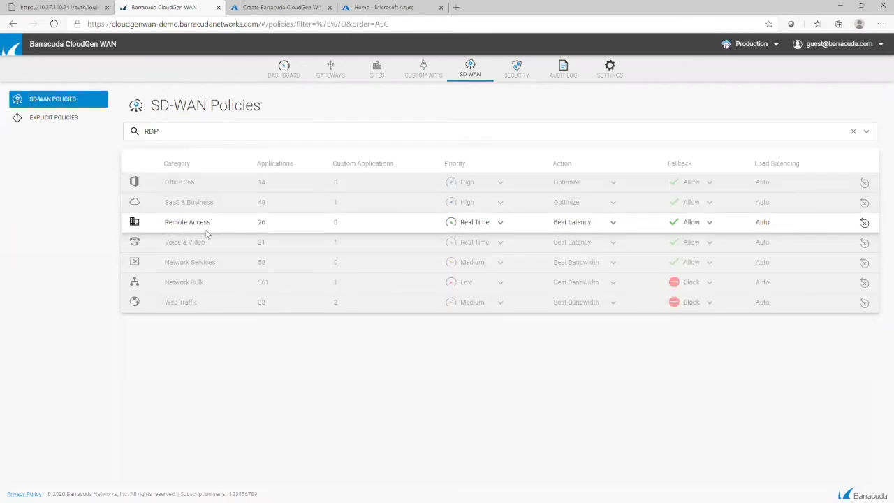
Examine the priority and action options of the Remote Access policy, keeping Best Latency as its action
left_click(485, 228)
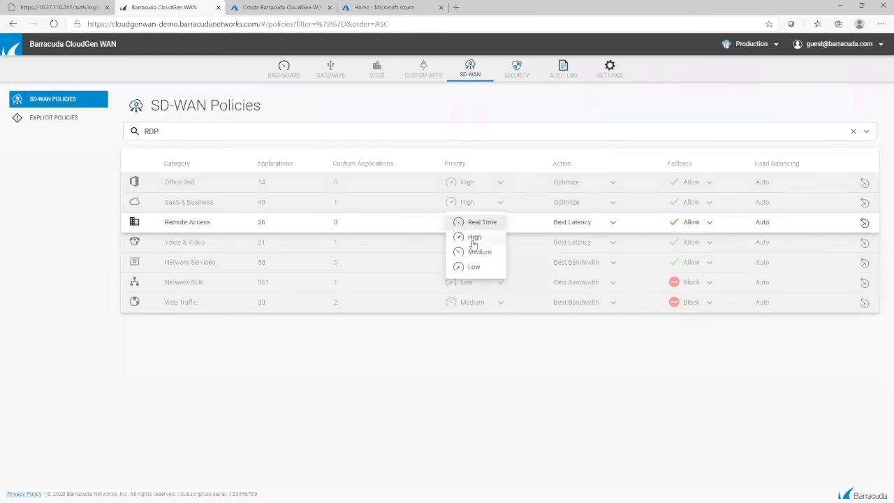
key("Escape")
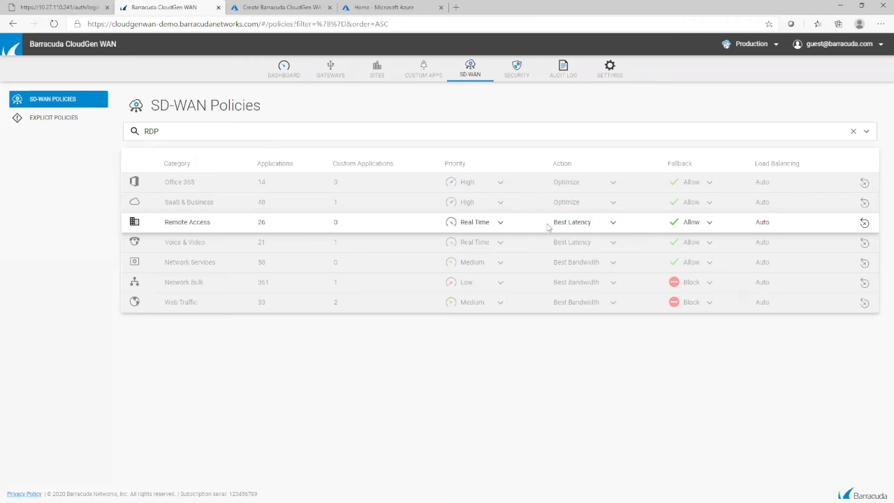
left_click(587, 223)
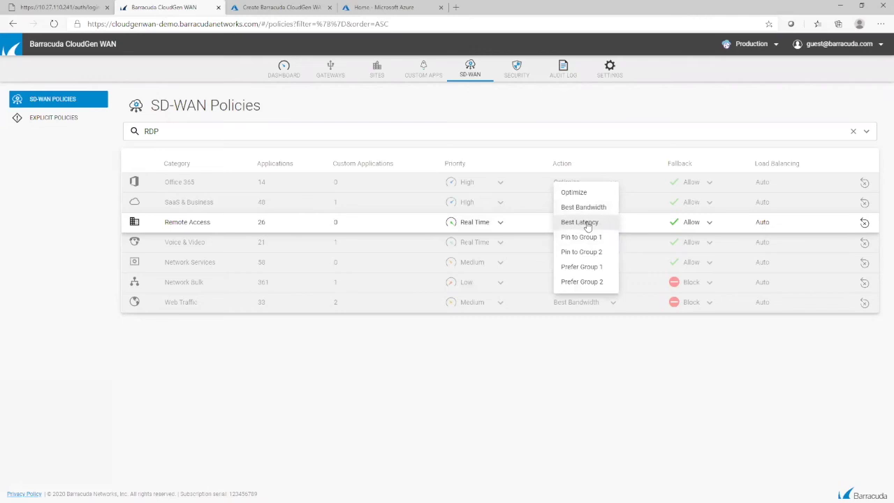
left_click(587, 224)
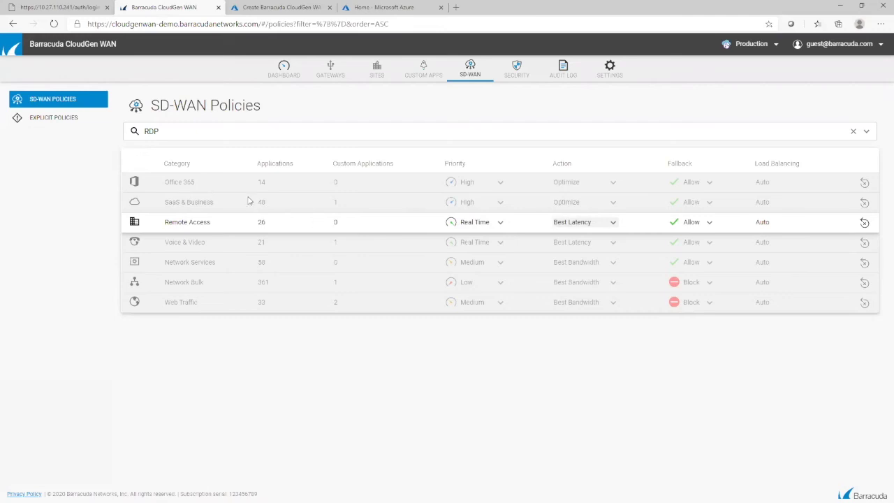
left_click(590, 225)
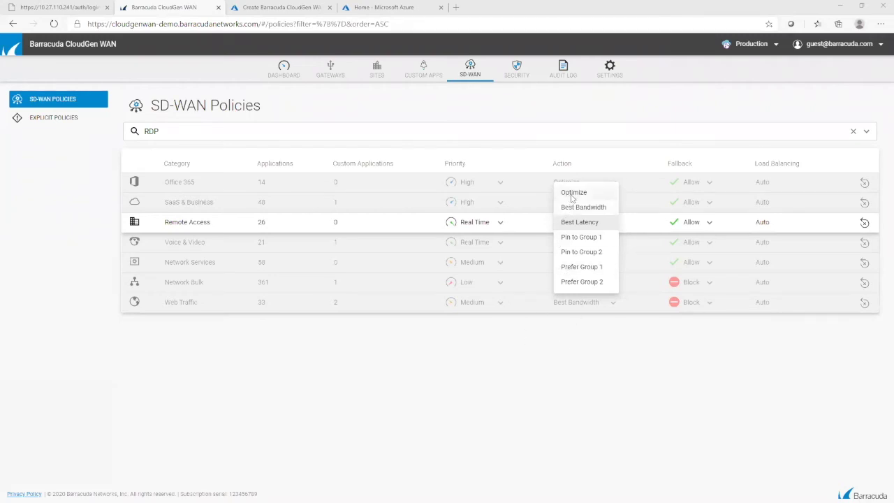
left_click(229, 183)
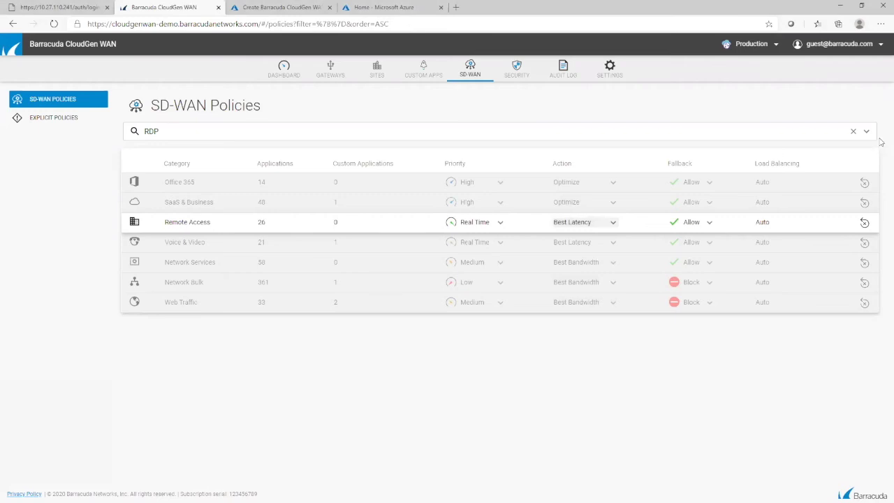
Clear the application search and examine the available actions for the Office 365 SD-WAN policy
left_click(853, 131)
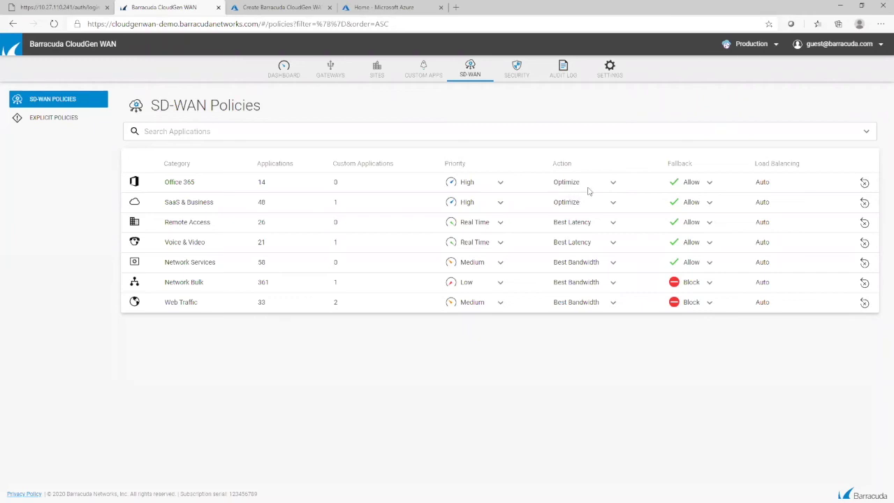
left_click(614, 186)
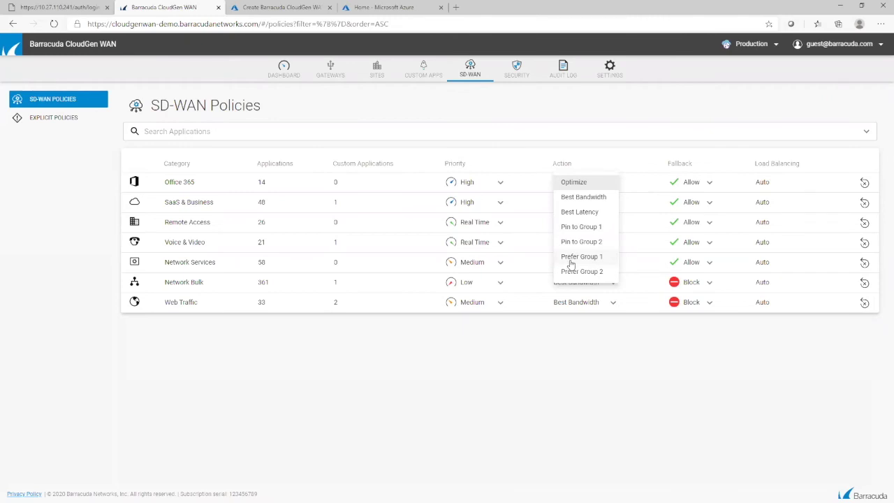
left_click(41, 122)
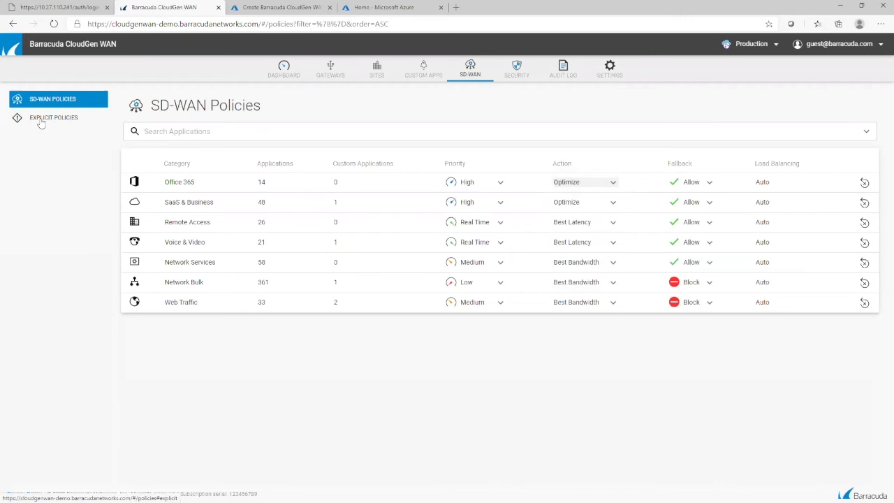
Examine the traffic type, priority and action options of the POS explicit policy, and close it without saving
left_click(40, 122)
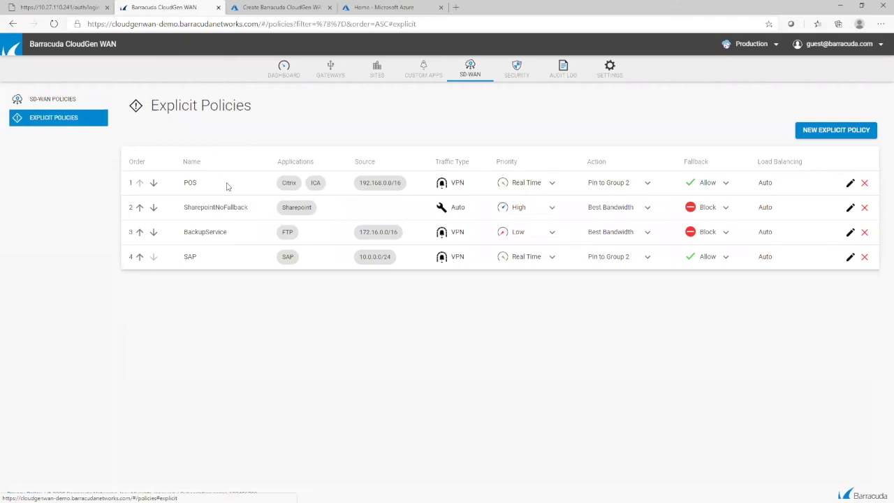
left_click(850, 185)
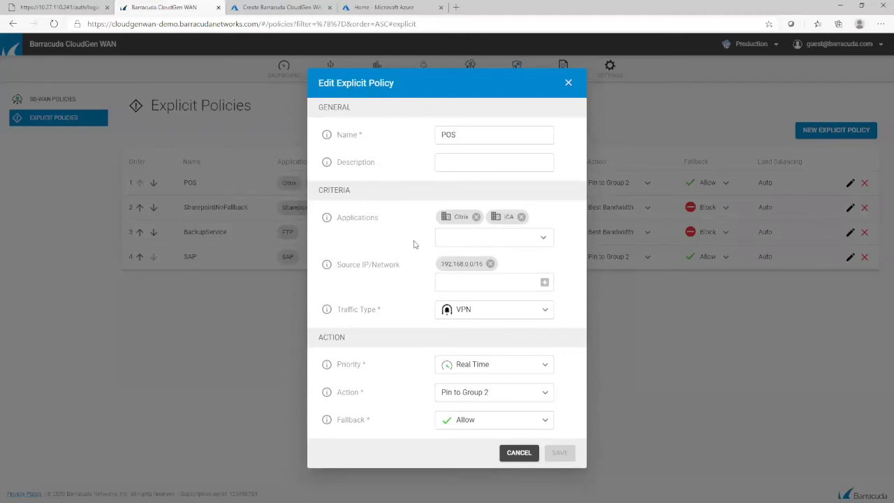
left_click(451, 312)
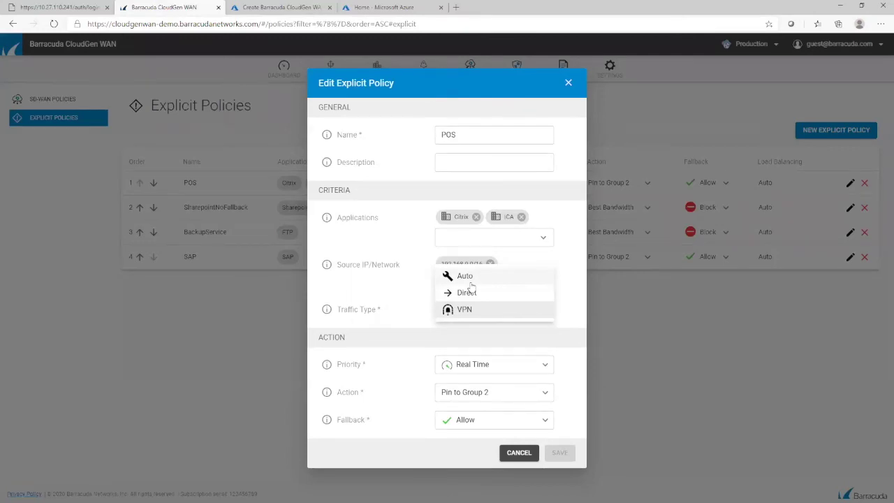
left_click(356, 316)
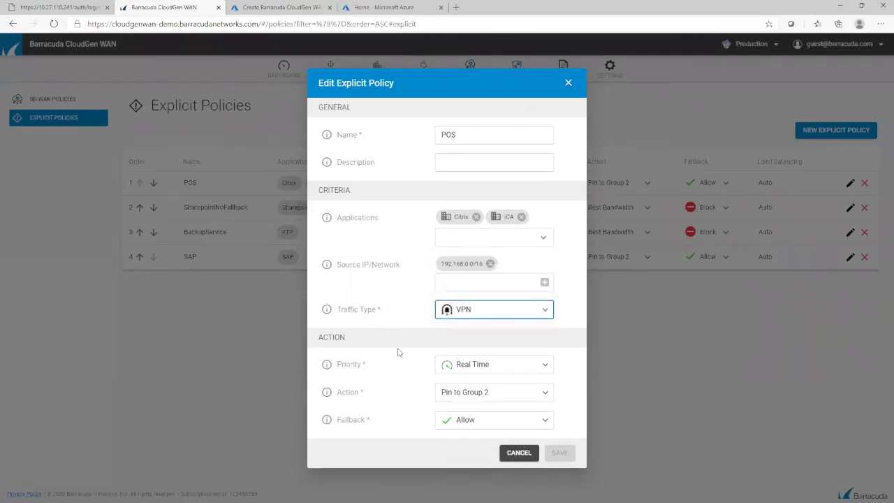
left_click(495, 369)
left_click(408, 389)
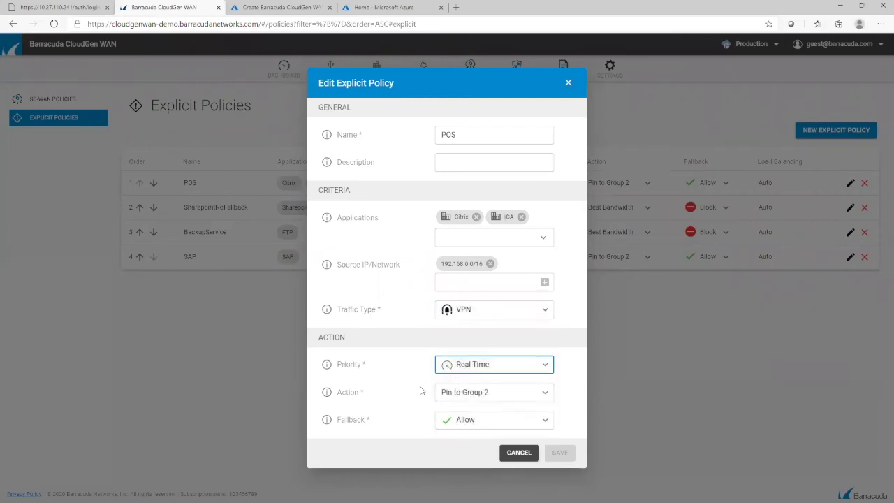
left_click(452, 397)
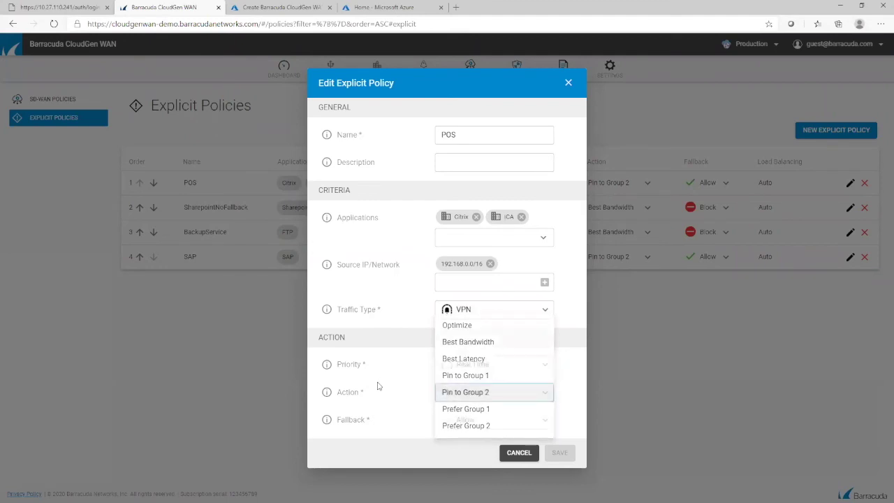
left_click(465, 392)
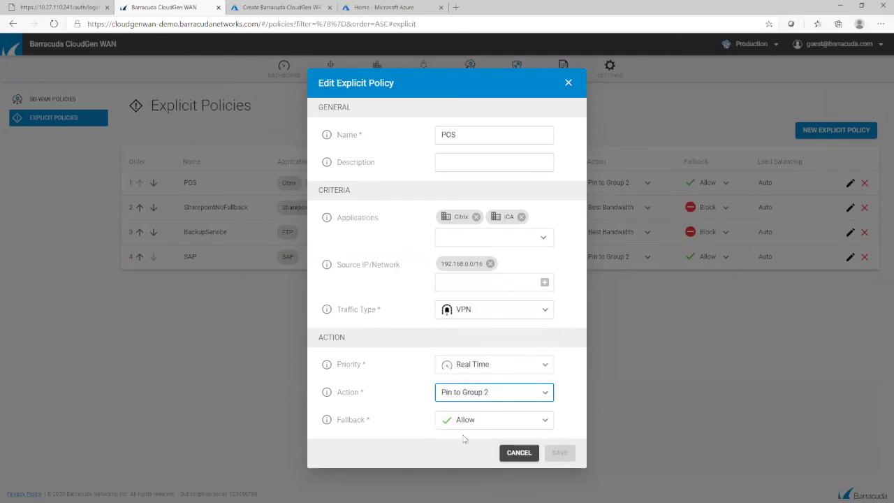
left_click(515, 453)
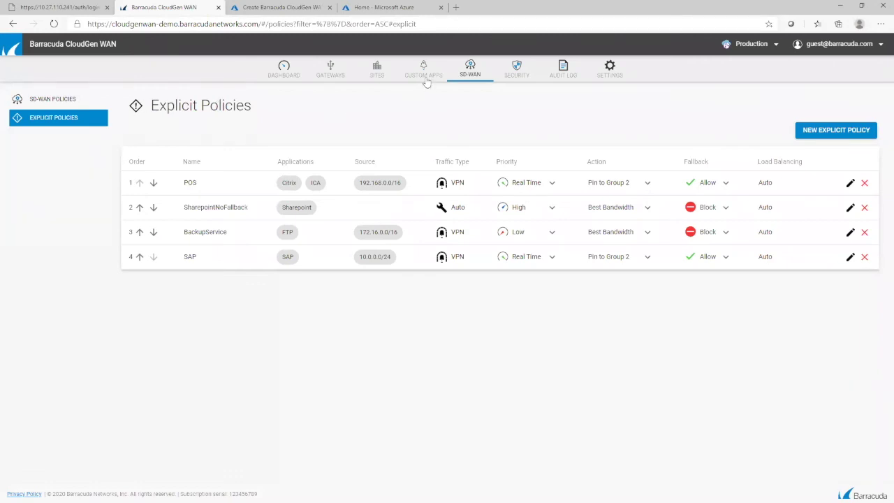
Review the custom applications and check which types of new custom application can be created
left_click(51, 99)
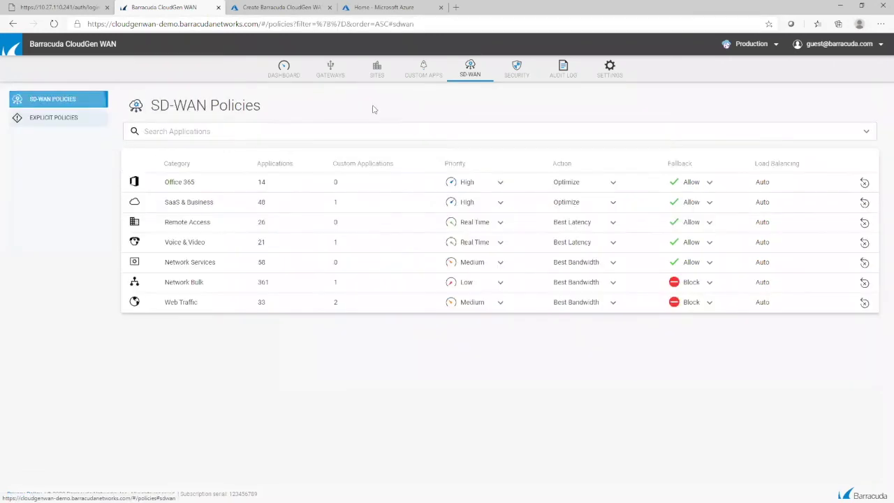
left_click(424, 70)
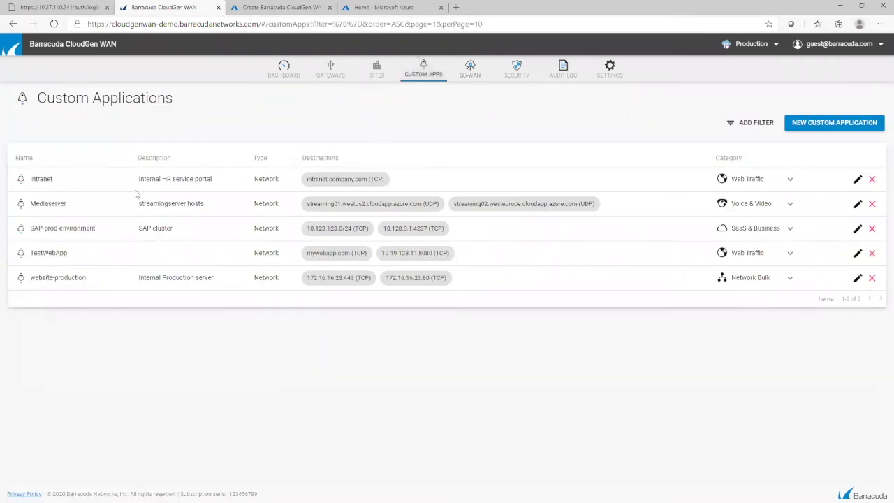
left_click(835, 127)
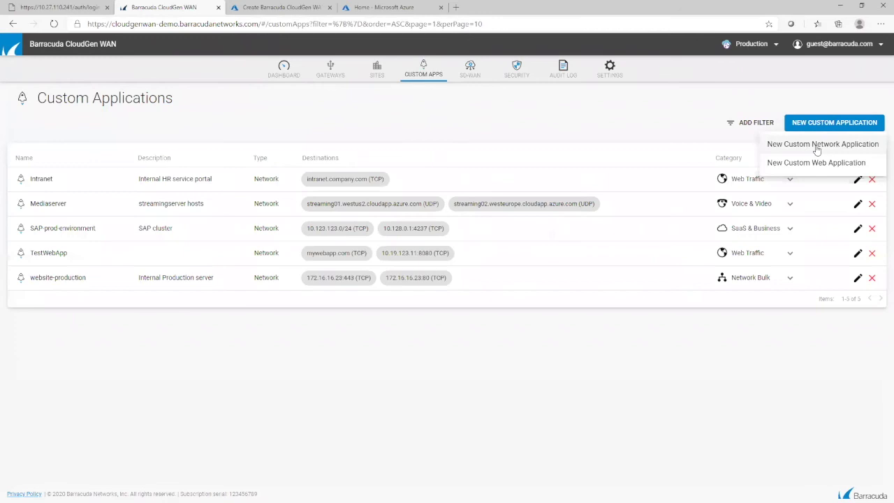
left_click(584, 169)
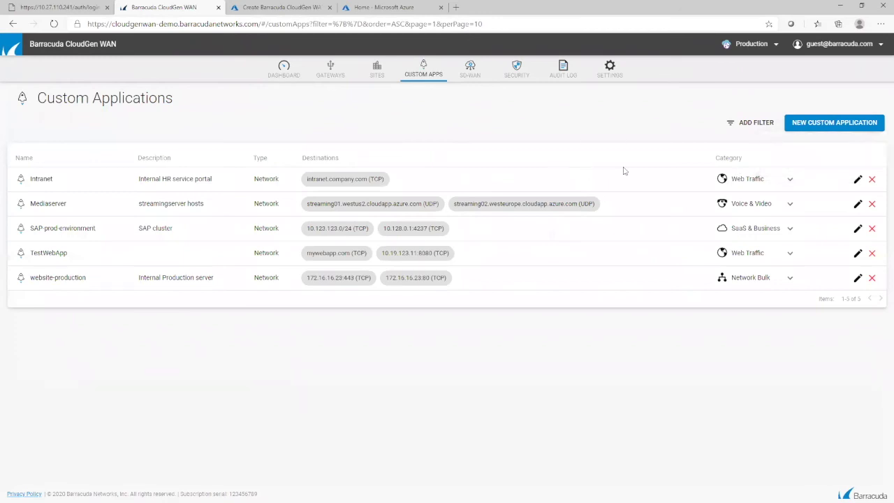
Edit the Intranet custom application, setting its first port to 23 and its last port to 25
left_click(858, 180)
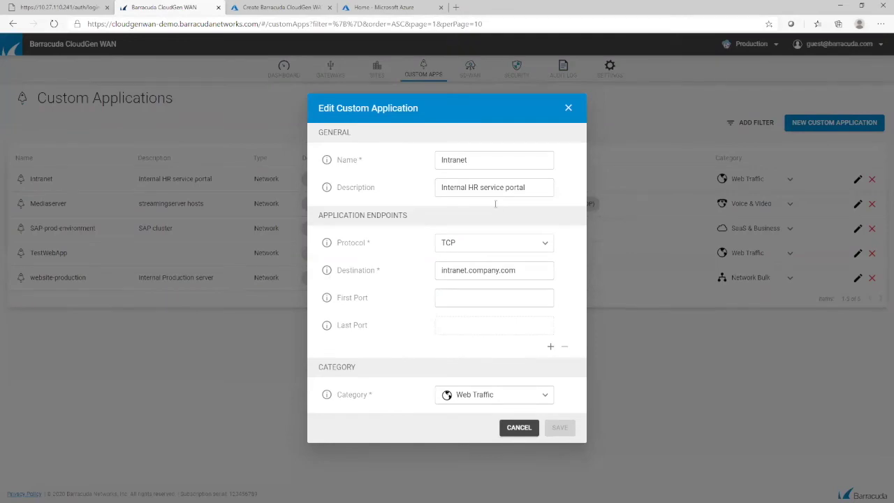
left_click(460, 186)
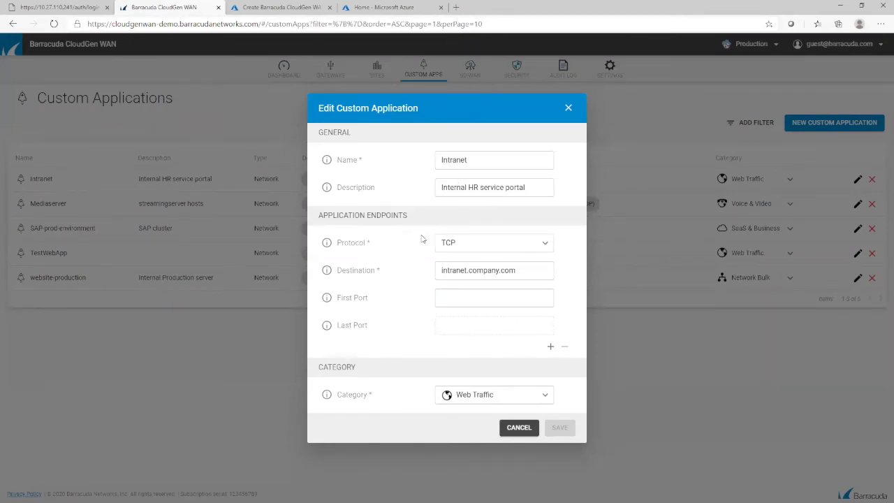
left_click(458, 247)
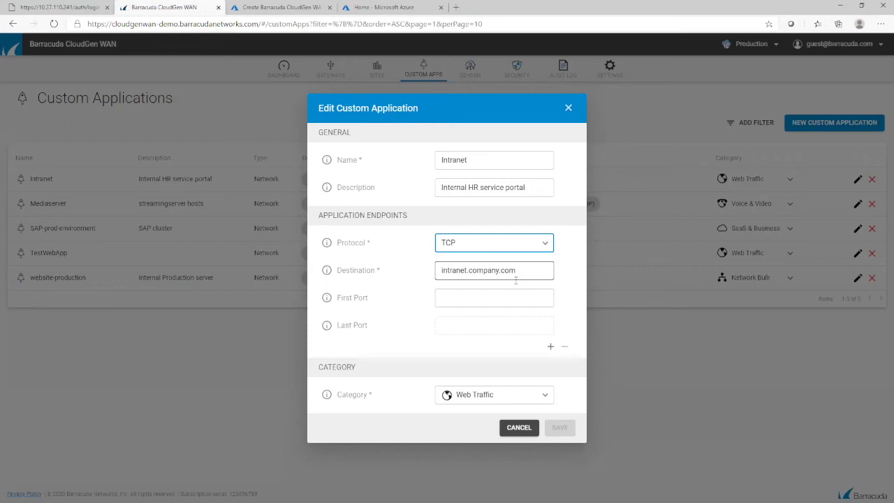
left_click(487, 298)
left_click(444, 321)
left_click(444, 326)
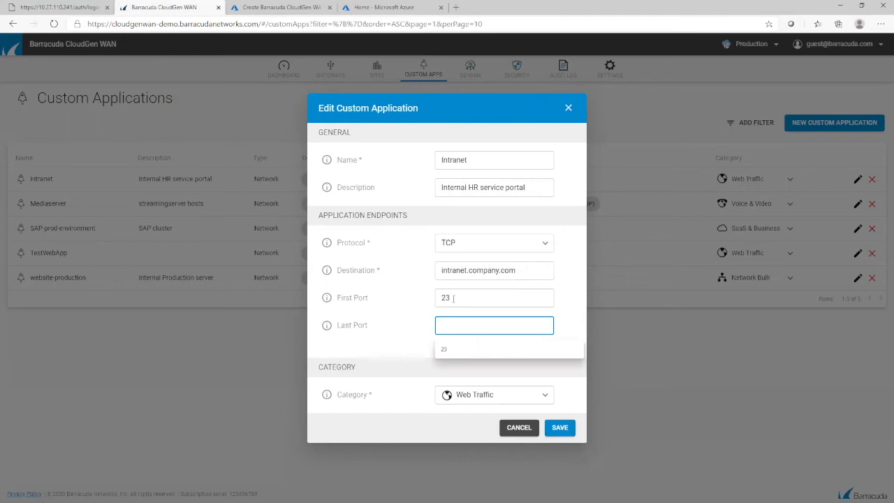
left_click(443, 350)
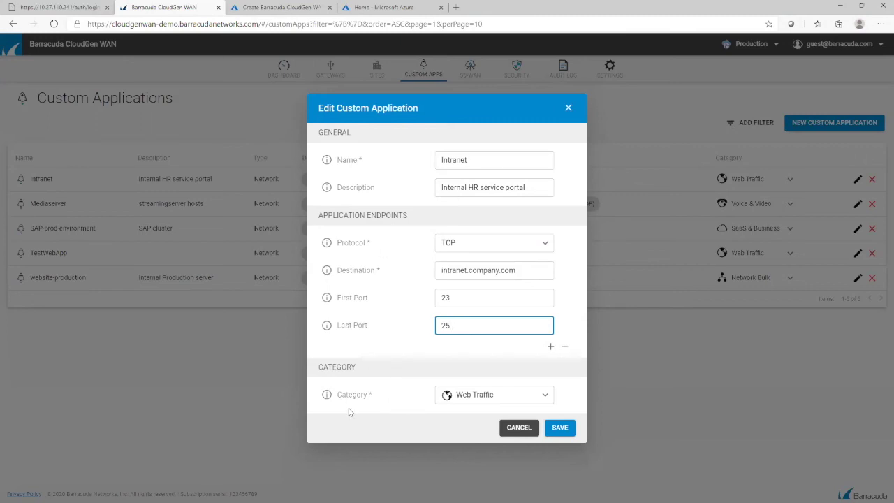
Set the Intranet application's category to Network Bulk, discard the edits, and return to the SD-WAN policies
left_click(463, 395)
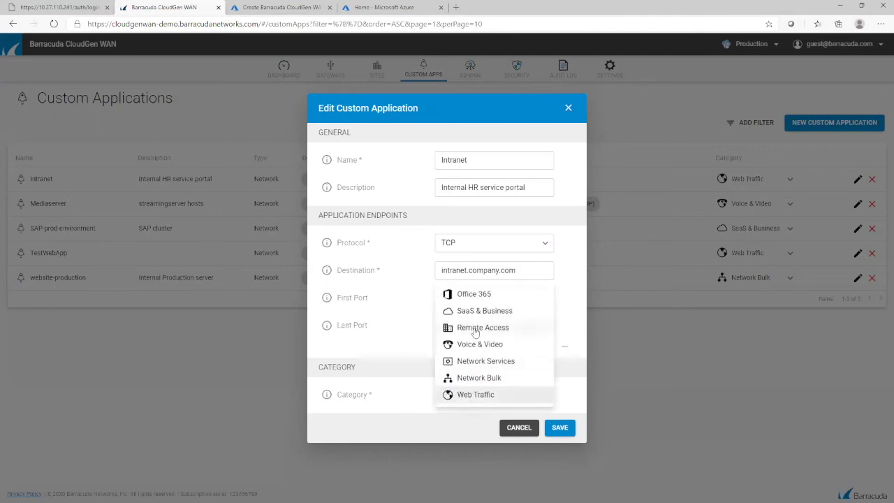
left_click(468, 378)
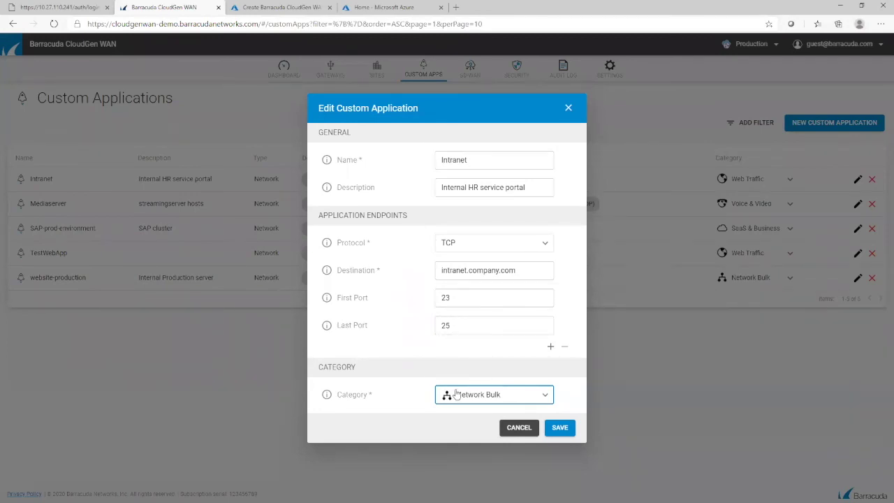
left_click(524, 428)
left_click(470, 68)
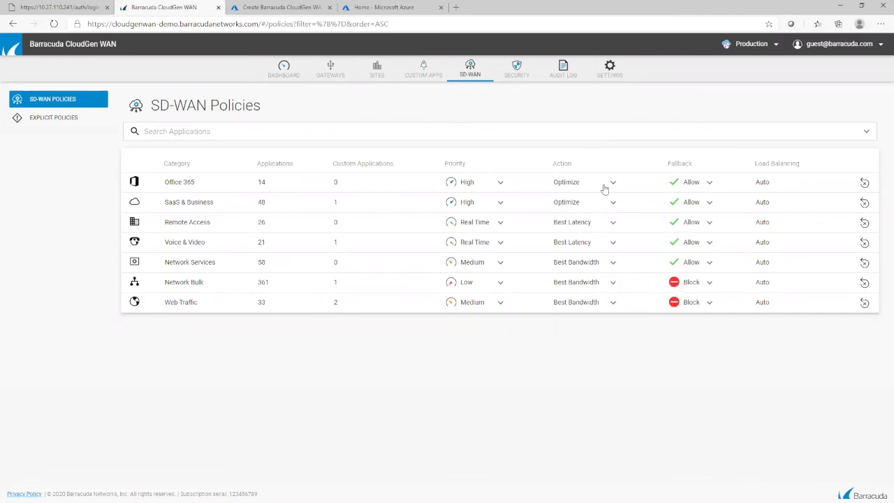
Start a new security ACL rule with the action Block, and cancel it
left_click(520, 76)
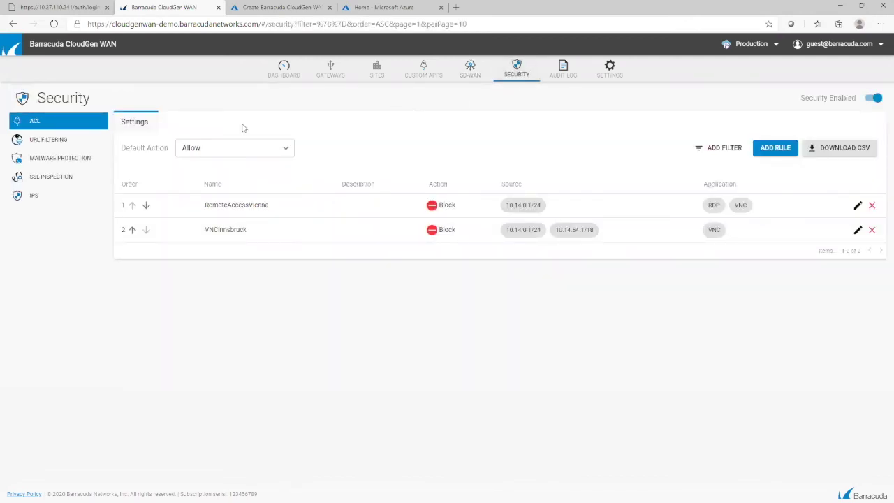
left_click(764, 149)
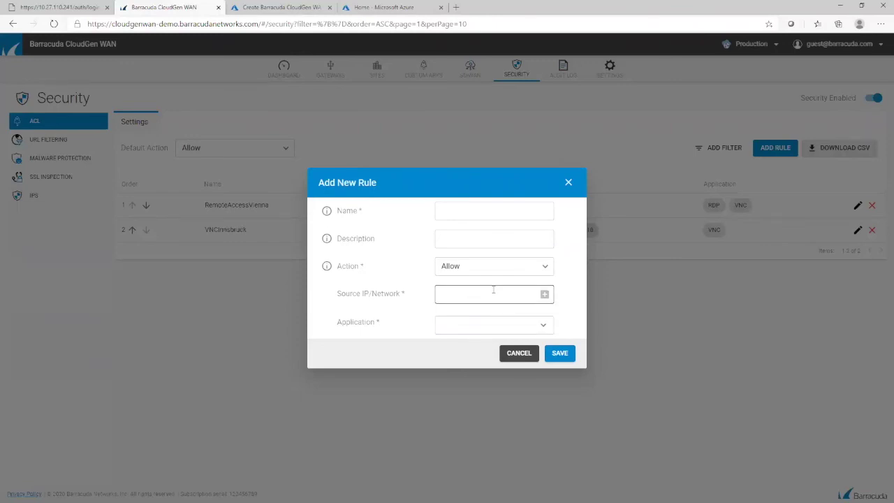
left_click(493, 267)
left_click(468, 283)
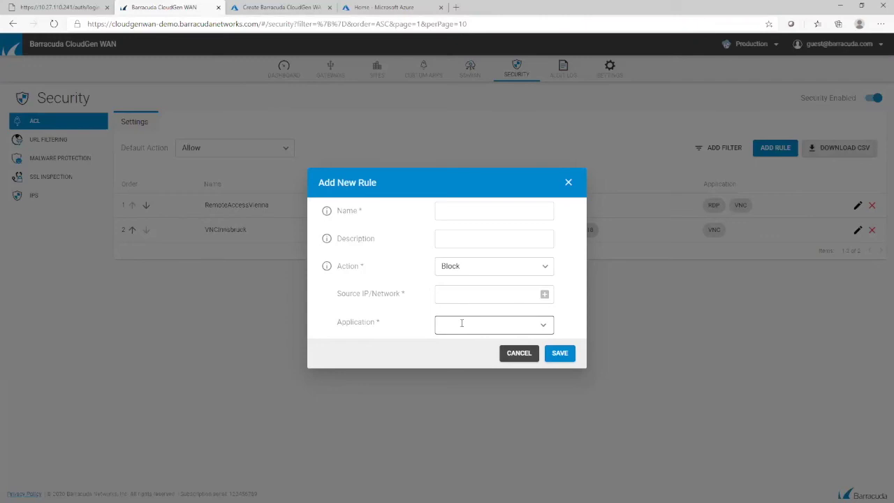
left_click(518, 353)
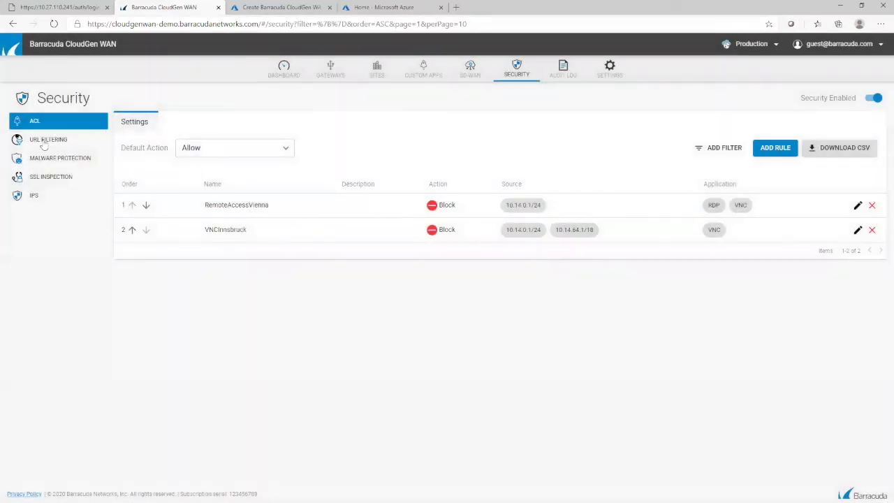
Start a URL filtering rule that blocks the Hacking, Malicious Sites, Phishing & Fraud and Gambling categories
left_click(44, 146)
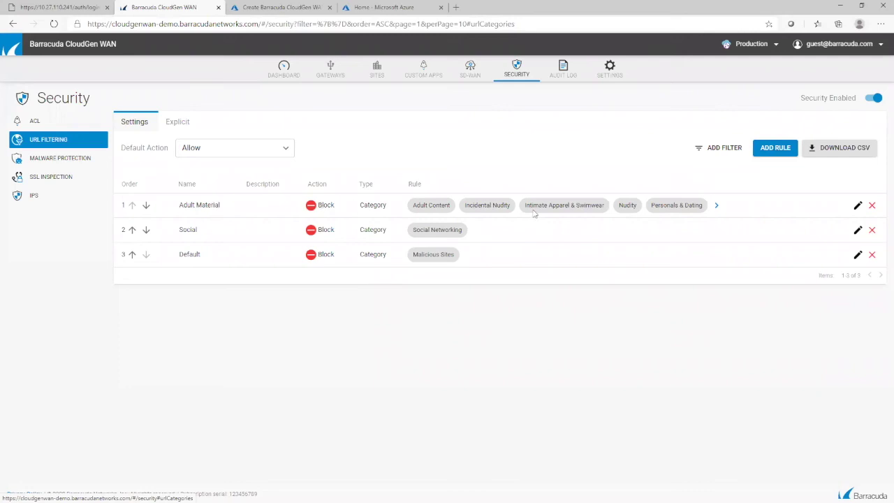
left_click(777, 149)
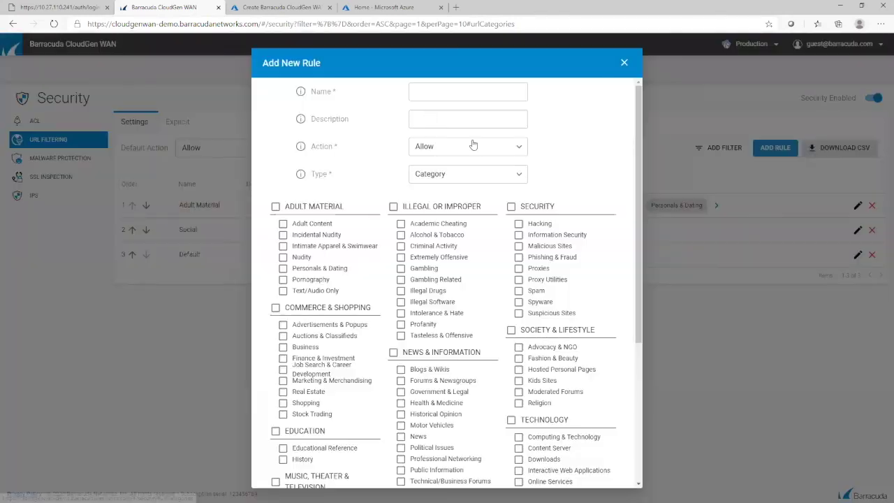
left_click(456, 148)
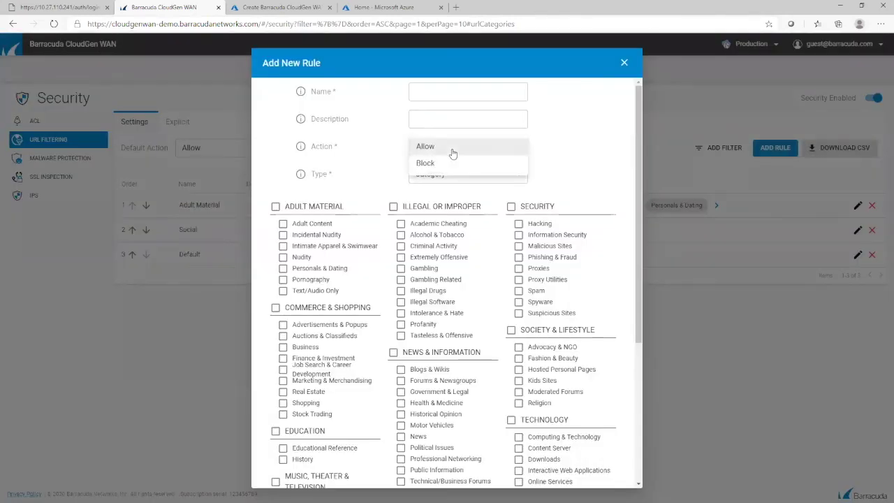
left_click(447, 164)
left_click(519, 224)
left_click(519, 246)
left_click(519, 257)
left_click(425, 270)
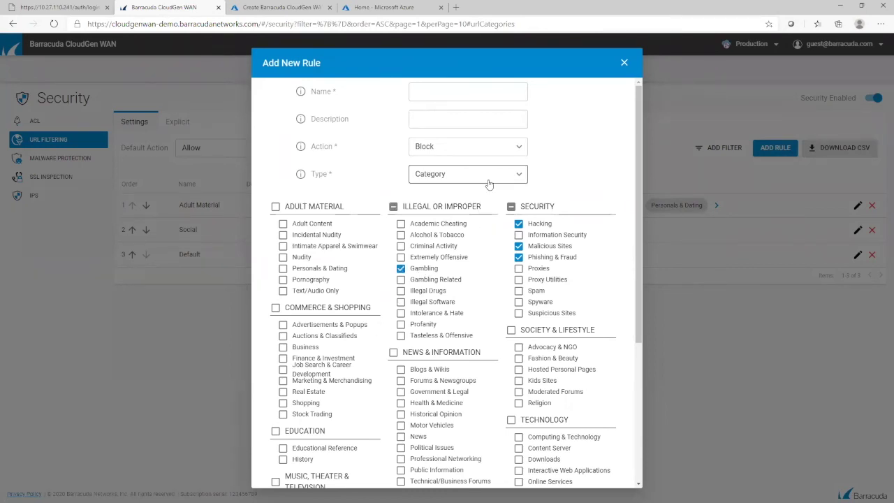
Switch the new URL filtering rule's type to Domain, and discard the rule
left_click(445, 182)
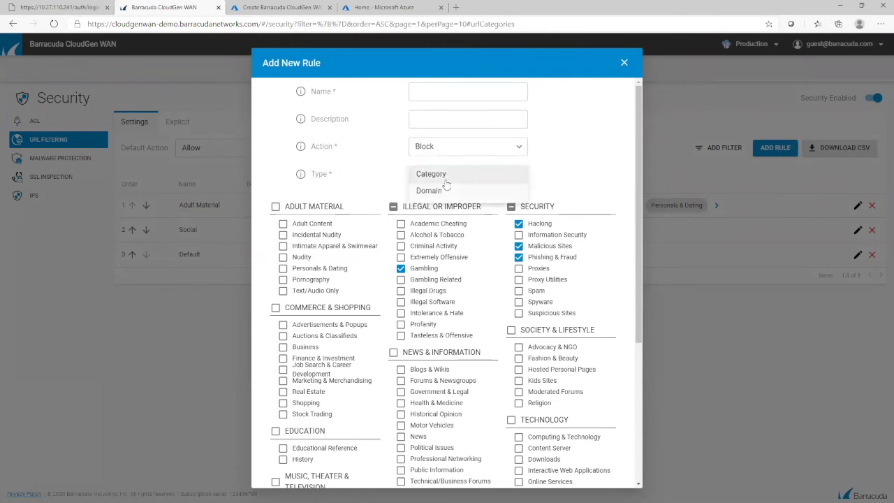
left_click(438, 194)
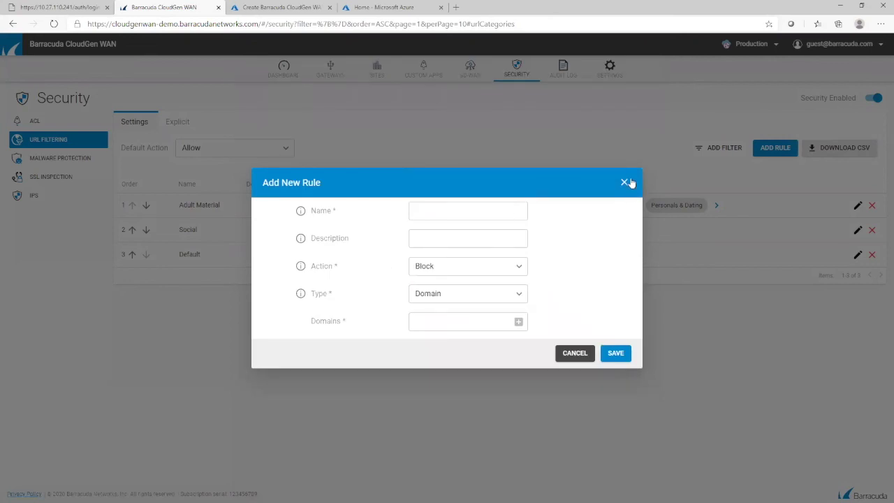
left_click(625, 182)
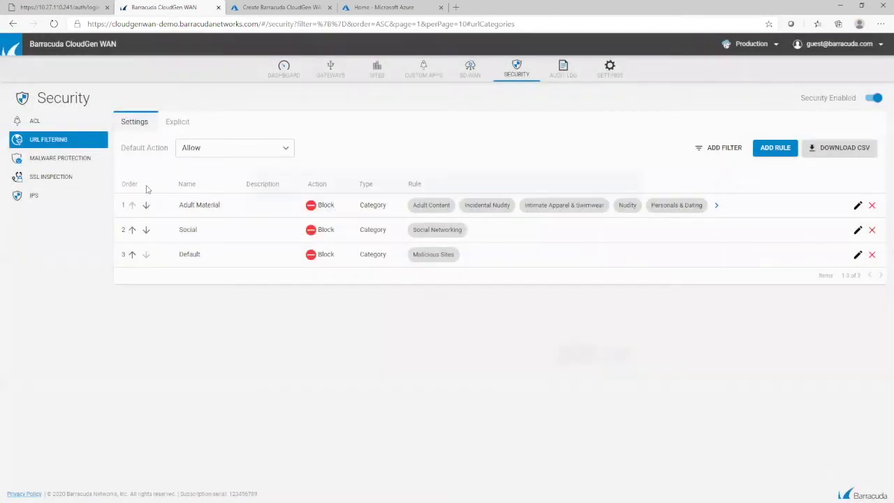
Review the malware protection settings, including the never scan lists and the explicit ATP entries
left_click(76, 161)
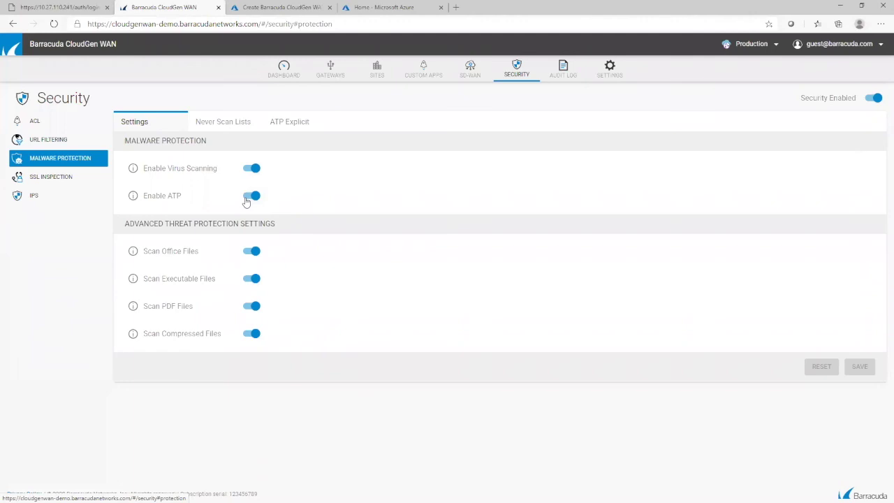
left_click(224, 124)
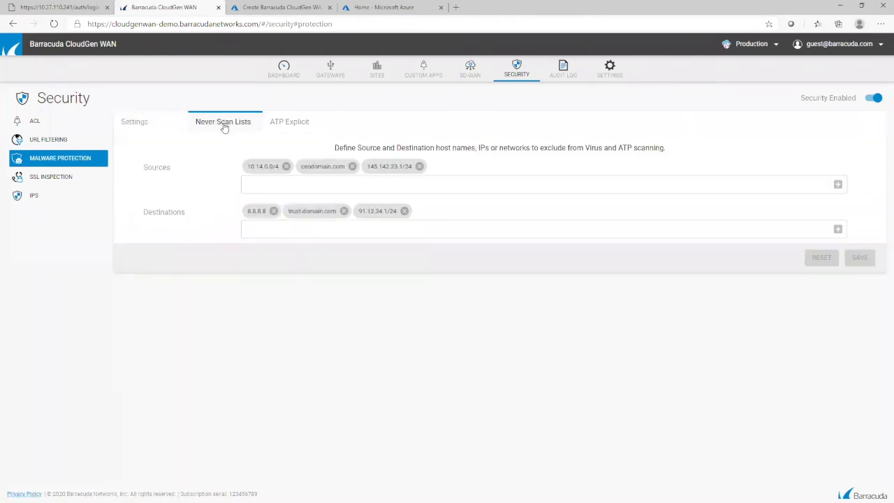
left_click(245, 225)
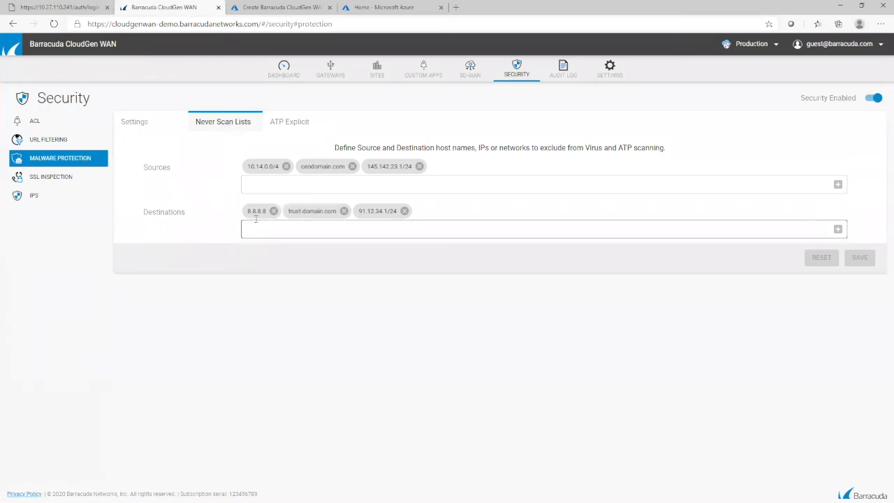
left_click(277, 127)
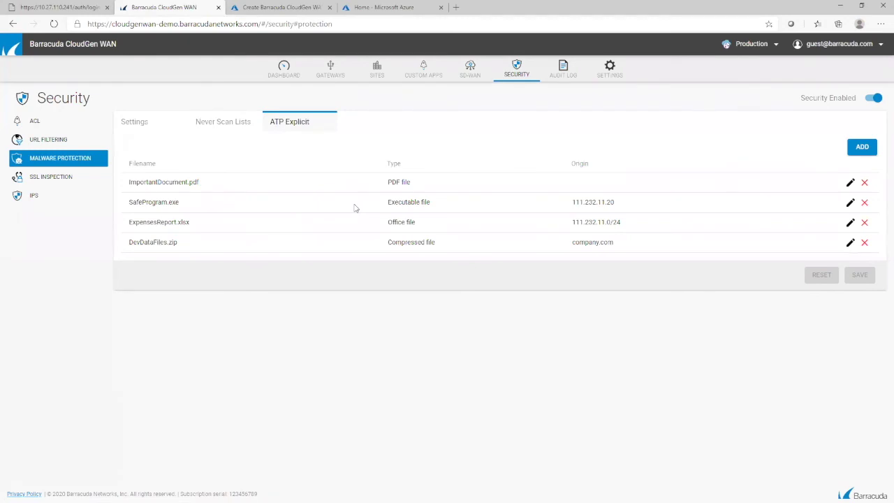
Examine the SSL inspection settings and explicit entries, and the IPS mode, never scan lists and explicit entries
left_click(70, 183)
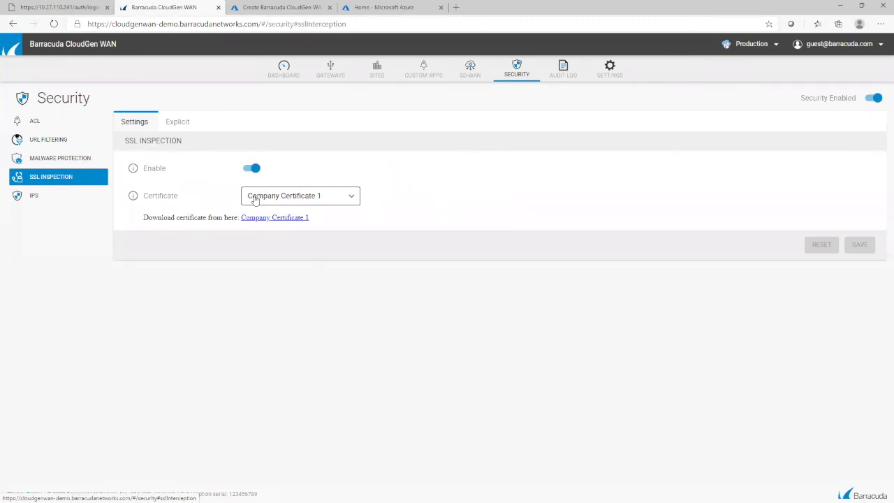
left_click(178, 123)
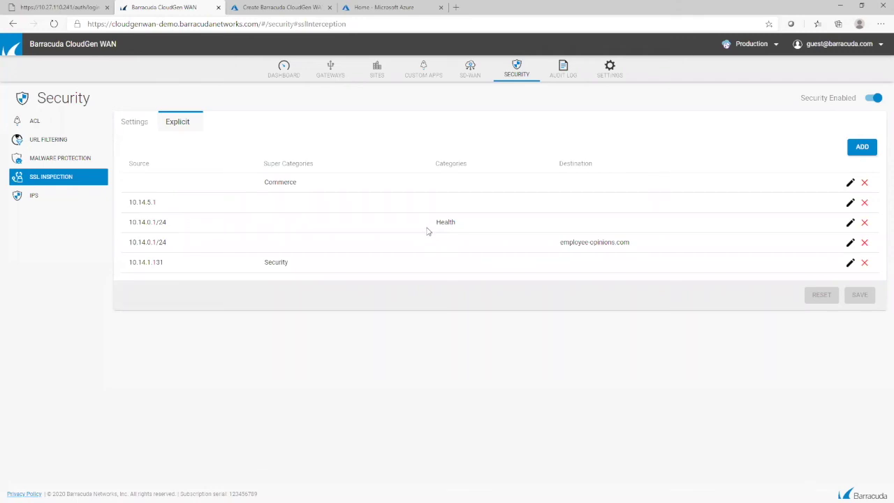
left_click(59, 197)
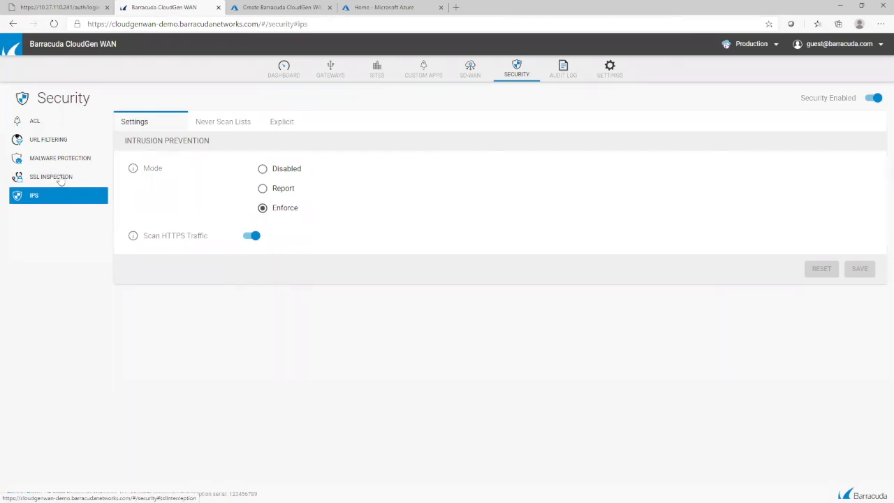
left_click(227, 123)
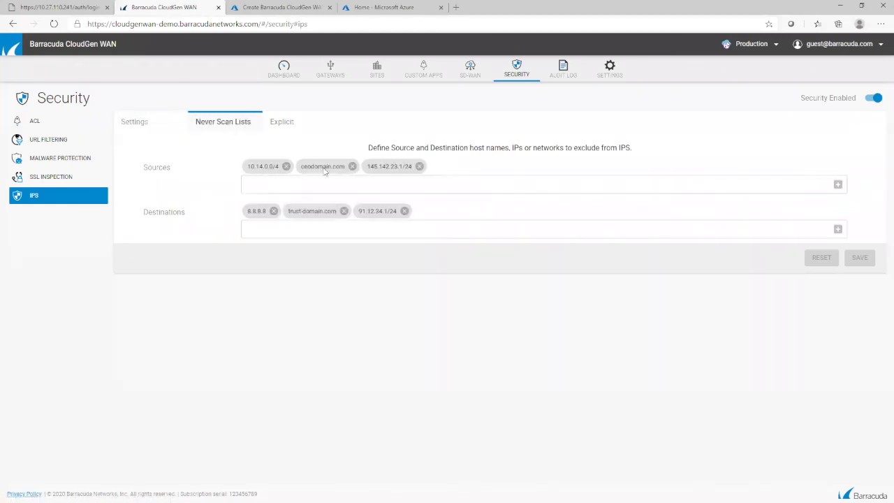
left_click(280, 126)
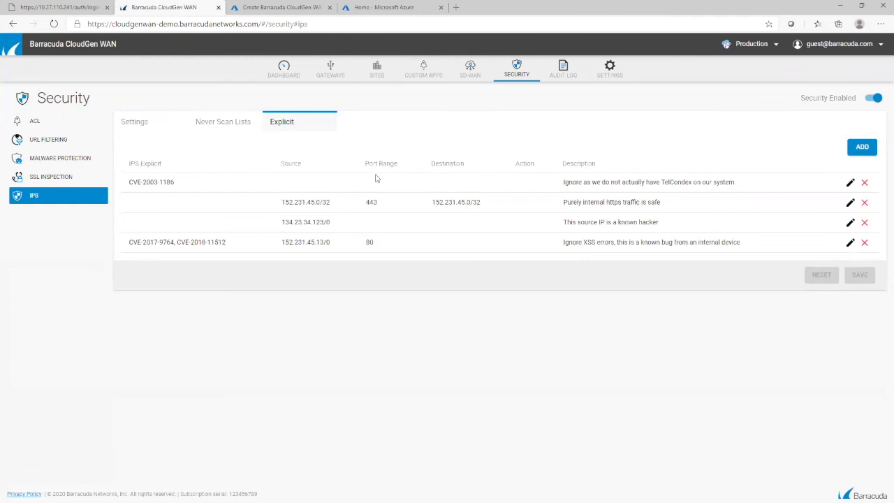
Start a new explicit IPS entry for CVE-2003-0245, check the available actions, and cancel it
left_click(862, 147)
left_click(469, 197)
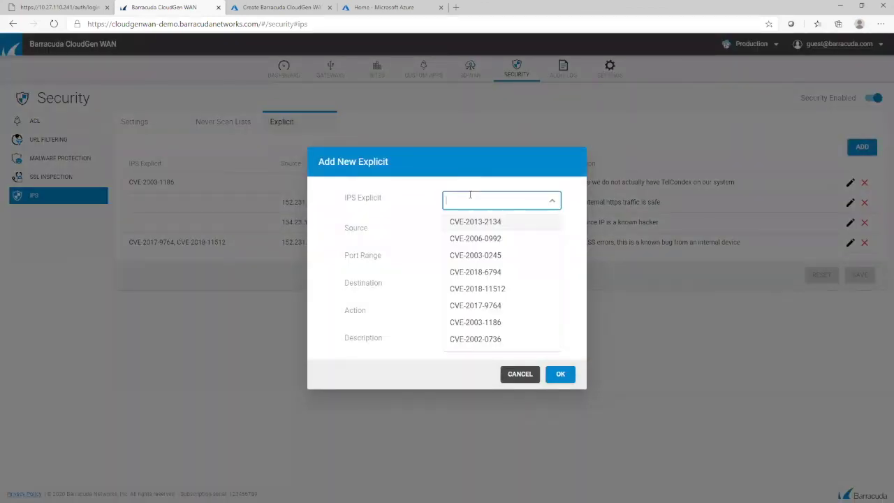
left_click(469, 257)
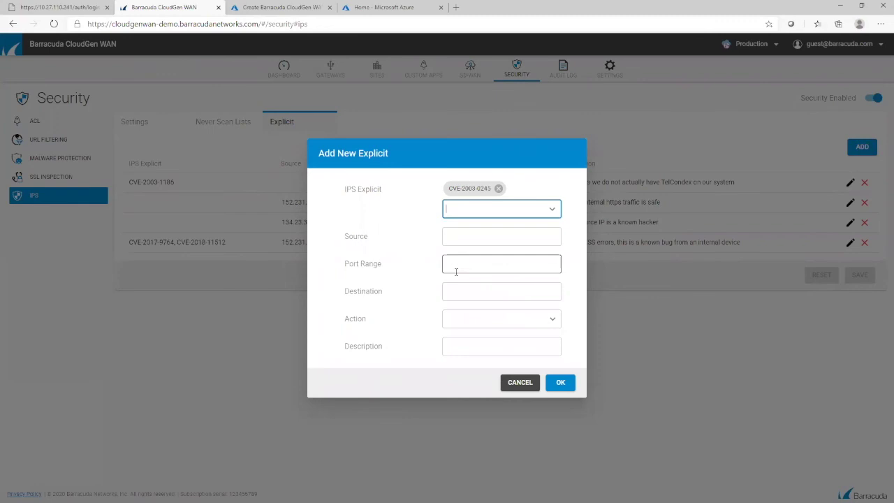
left_click(459, 321)
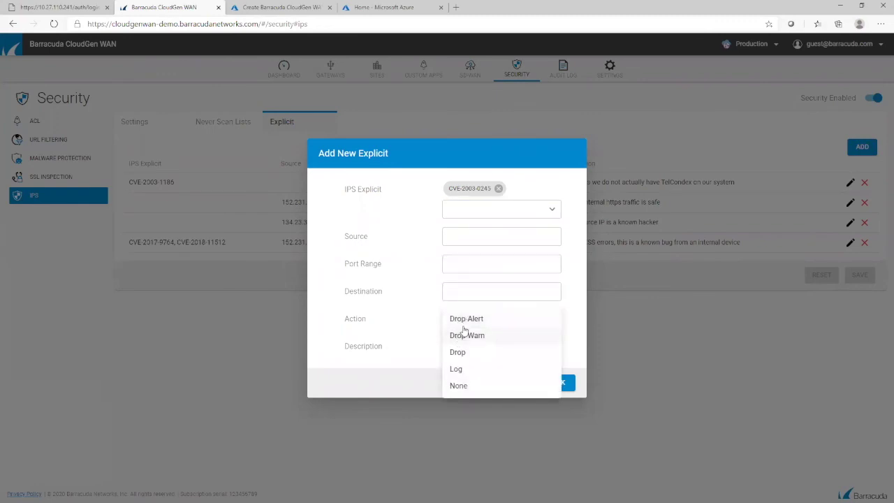
left_click(387, 361)
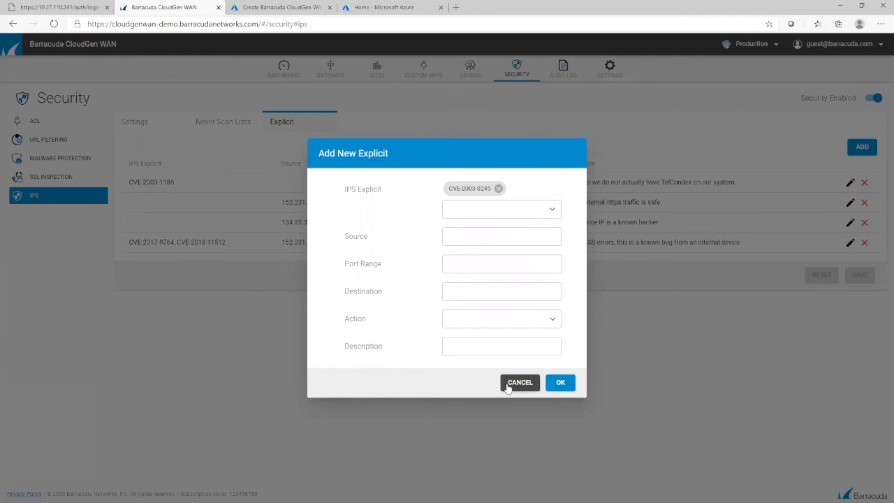
left_click(507, 384)
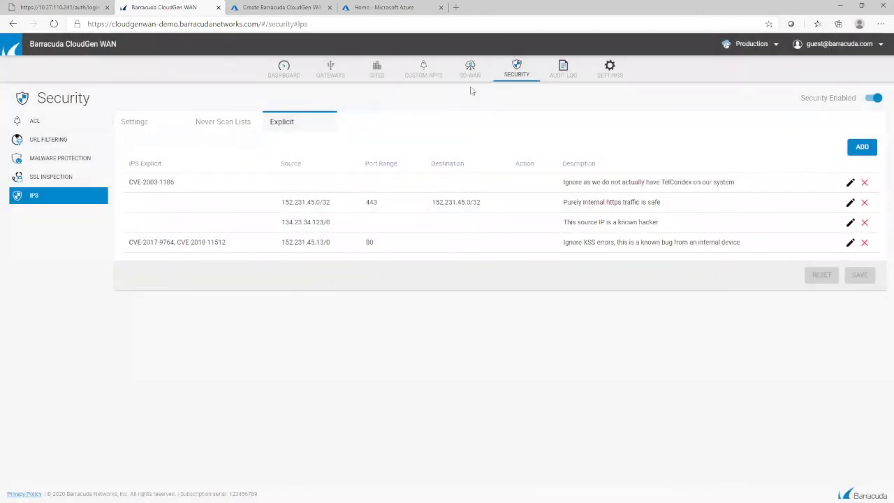
Revisit the security ACL rules and view the audit log of administrator actions
left_click(36, 121)
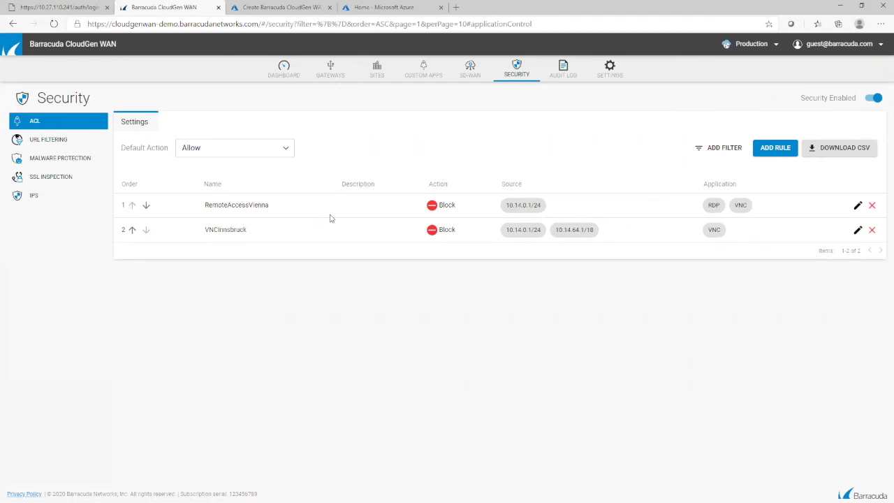
left_click(568, 72)
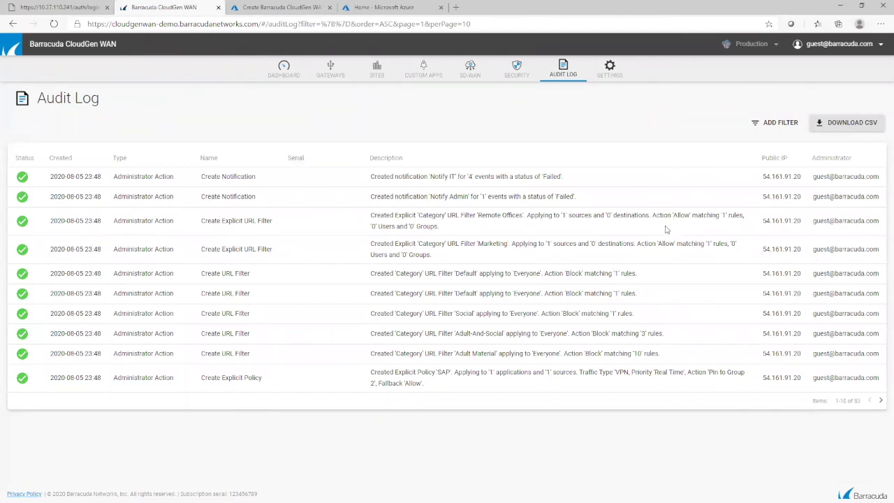
Review the update windows and log analytics in the vWAN settings, the VM activation details and the notifications
left_click(612, 70)
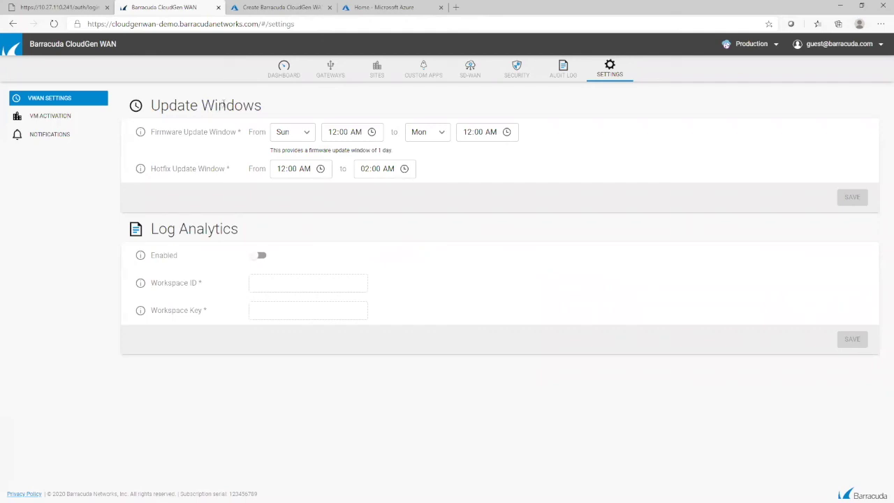
left_click_drag(262, 104, 150, 104)
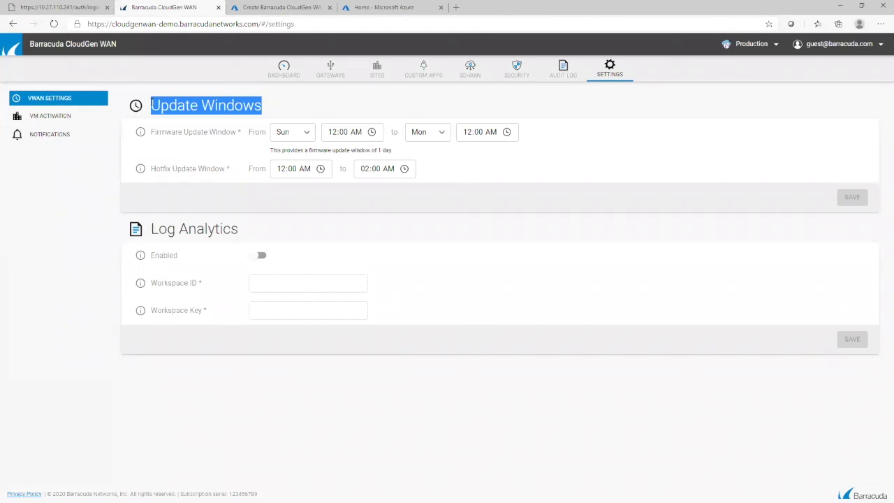
left_click(69, 117)
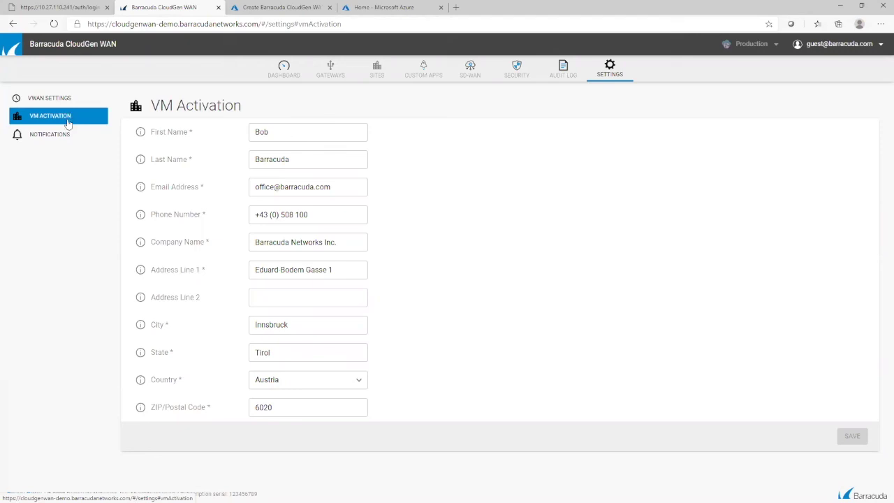
left_click(70, 136)
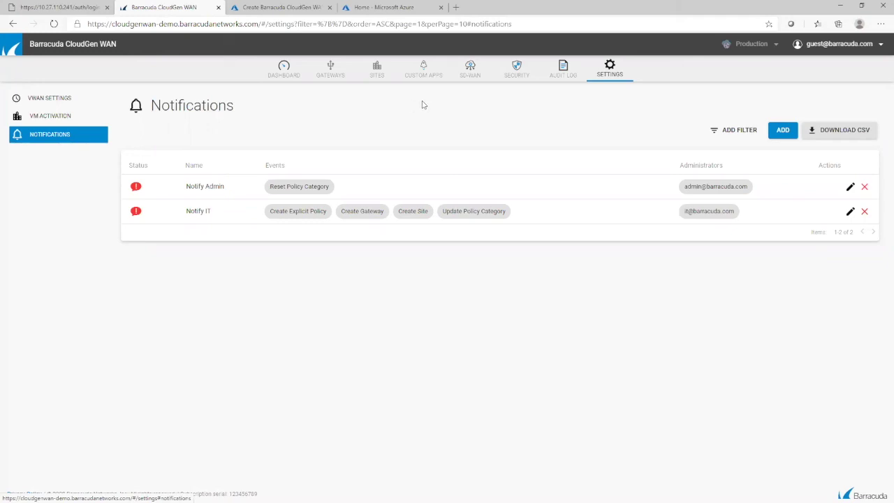
Start a new site named TestSite and assign it to the Australia gateway
left_click(377, 70)
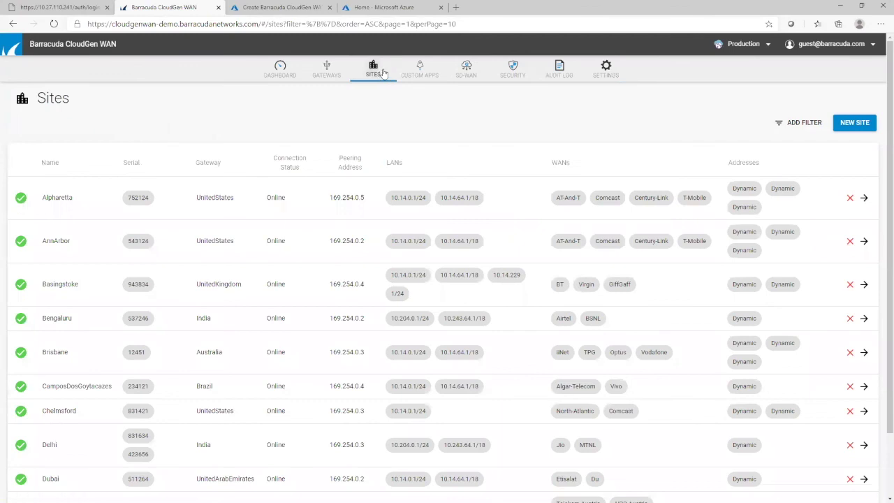
left_click(861, 130)
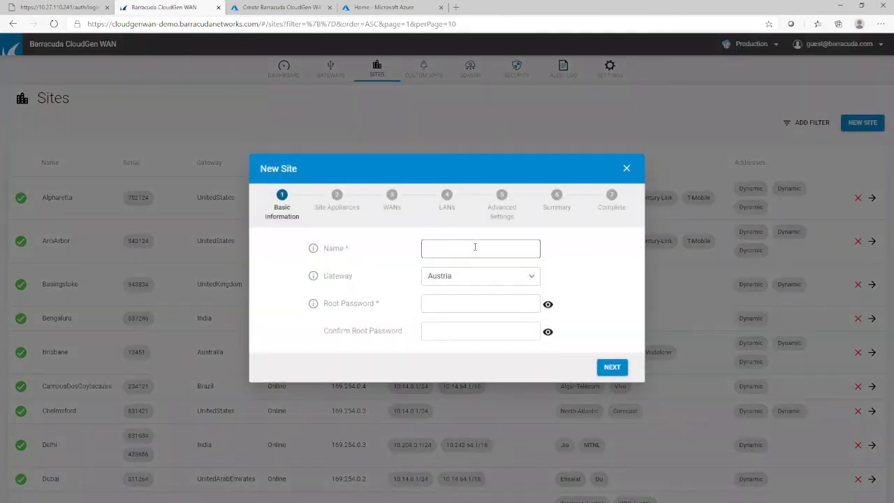
left_click(475, 247)
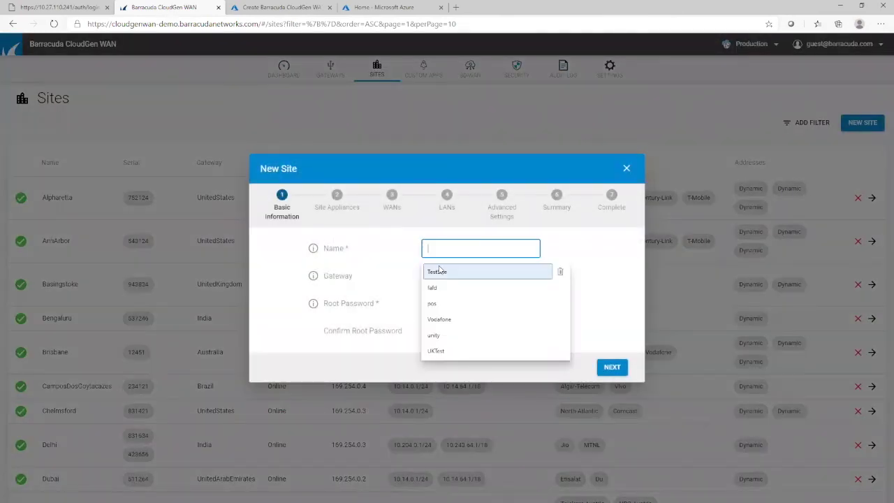
left_click(439, 267)
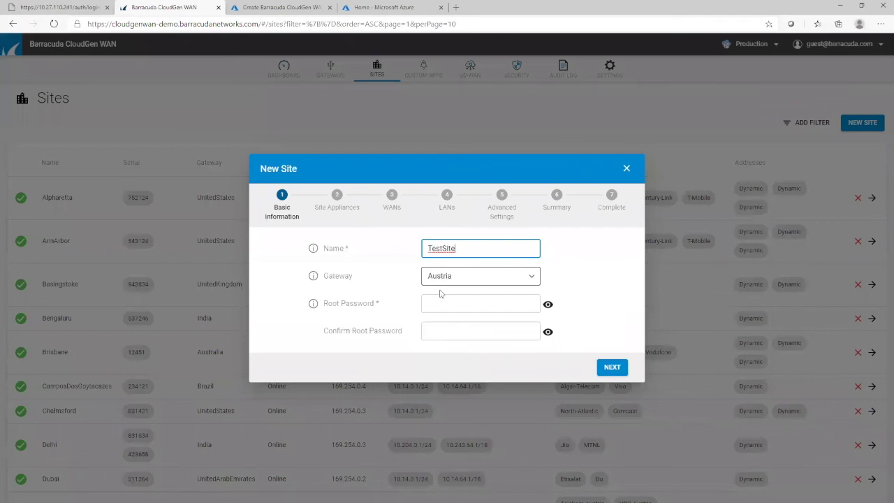
left_click(461, 281)
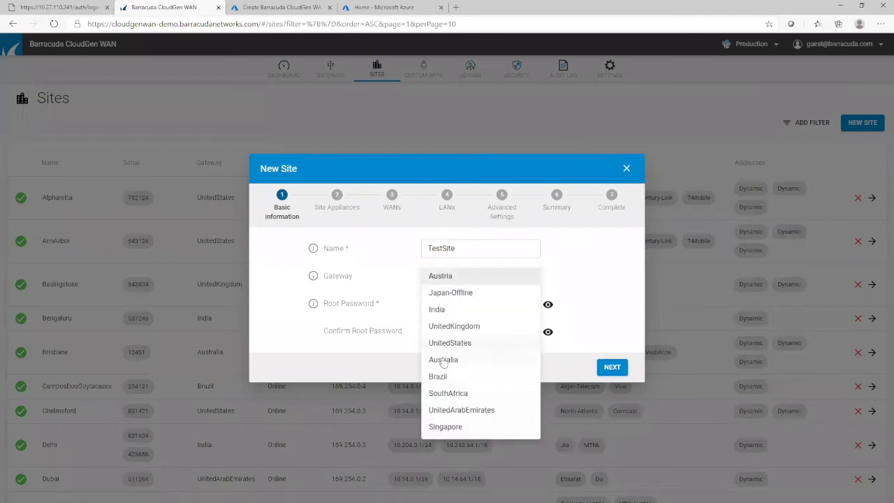
left_click(443, 359)
Enter and confirm the root password for the new site, and continue to the site appliance selection
left_click(429, 305)
type("1")
left_click(431, 330)
type("1")
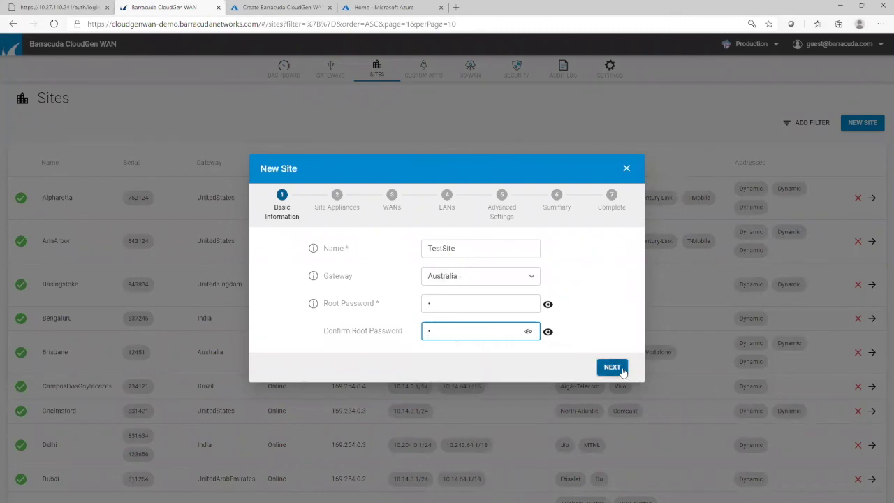
left_click(612, 368)
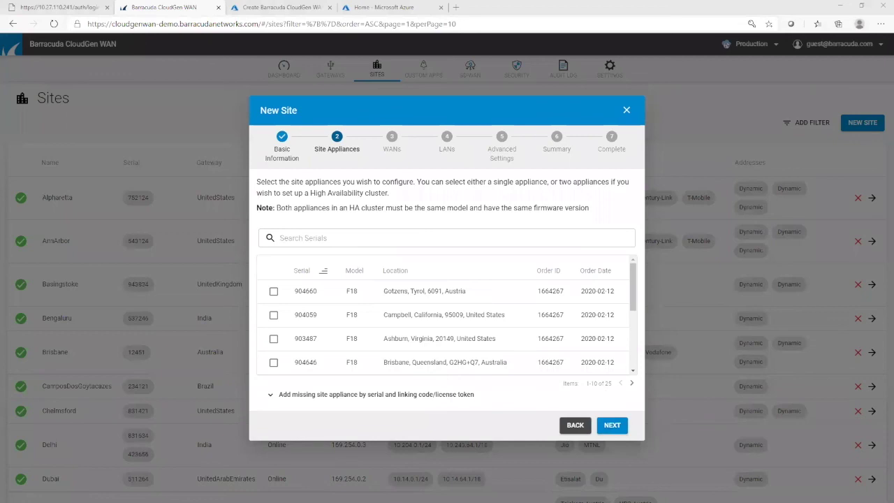
Consult the reference architecture image in Photos, select the first two listed F18 appliances for the new site, and discard the site
key("alt+Tab")
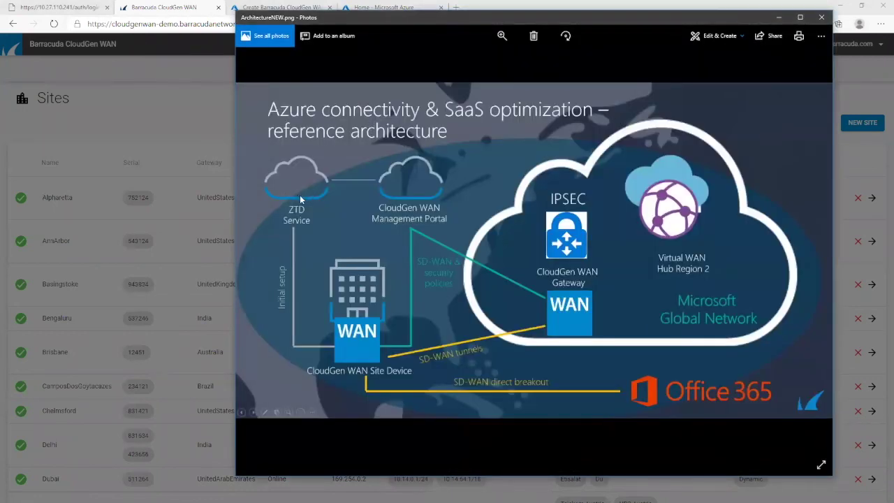
key("alt+Tab")
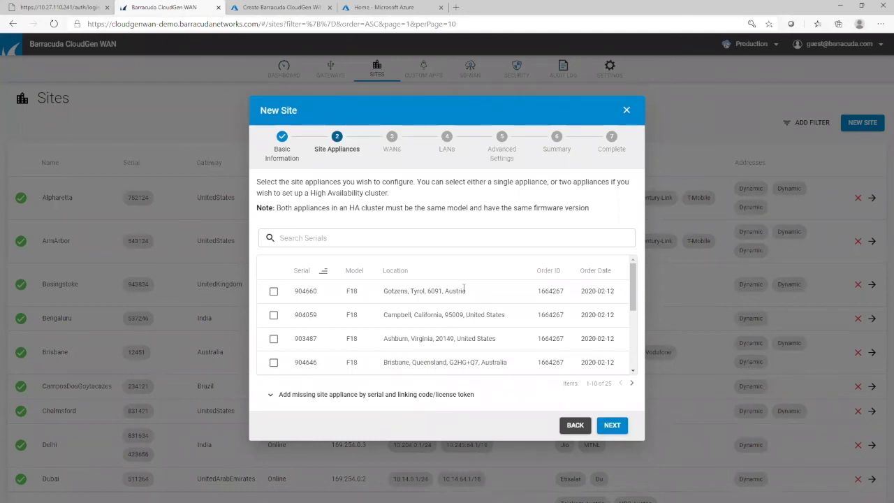
left_click(274, 292)
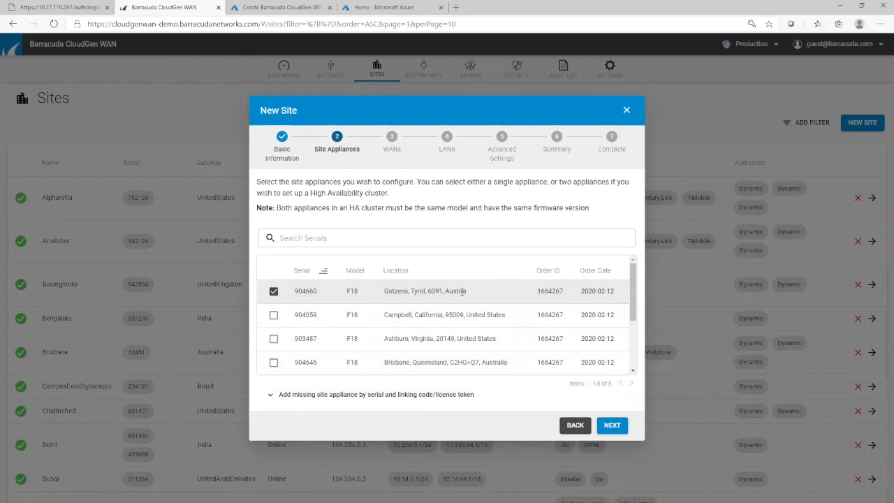
left_click(463, 314)
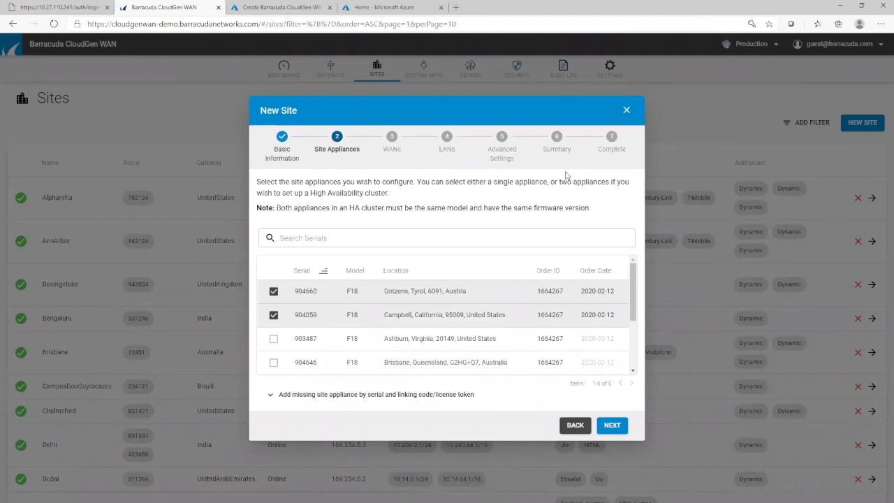
left_click(627, 110)
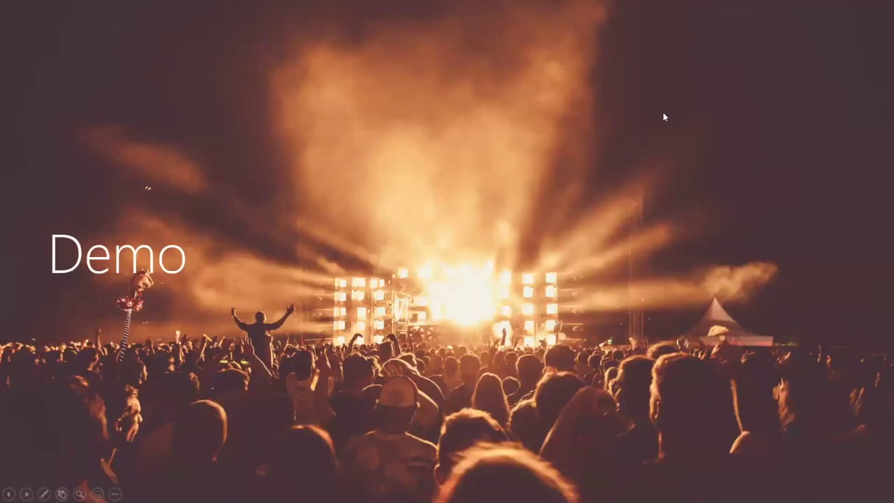
key("Right")
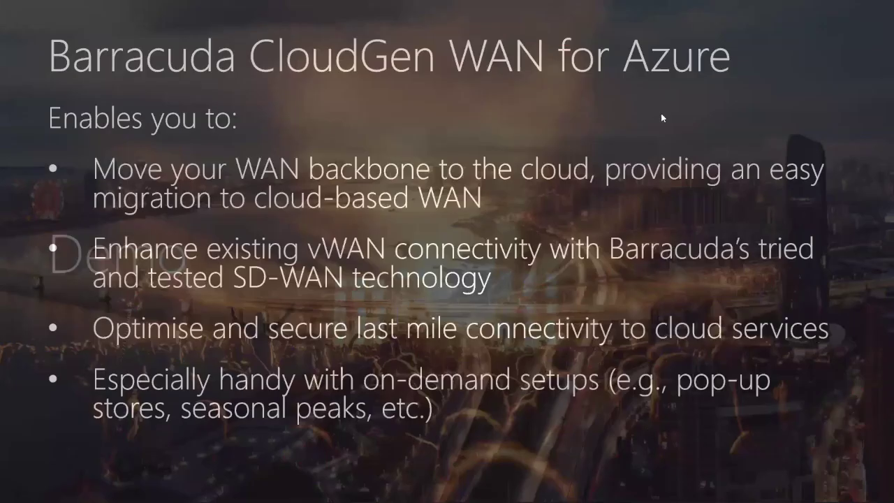